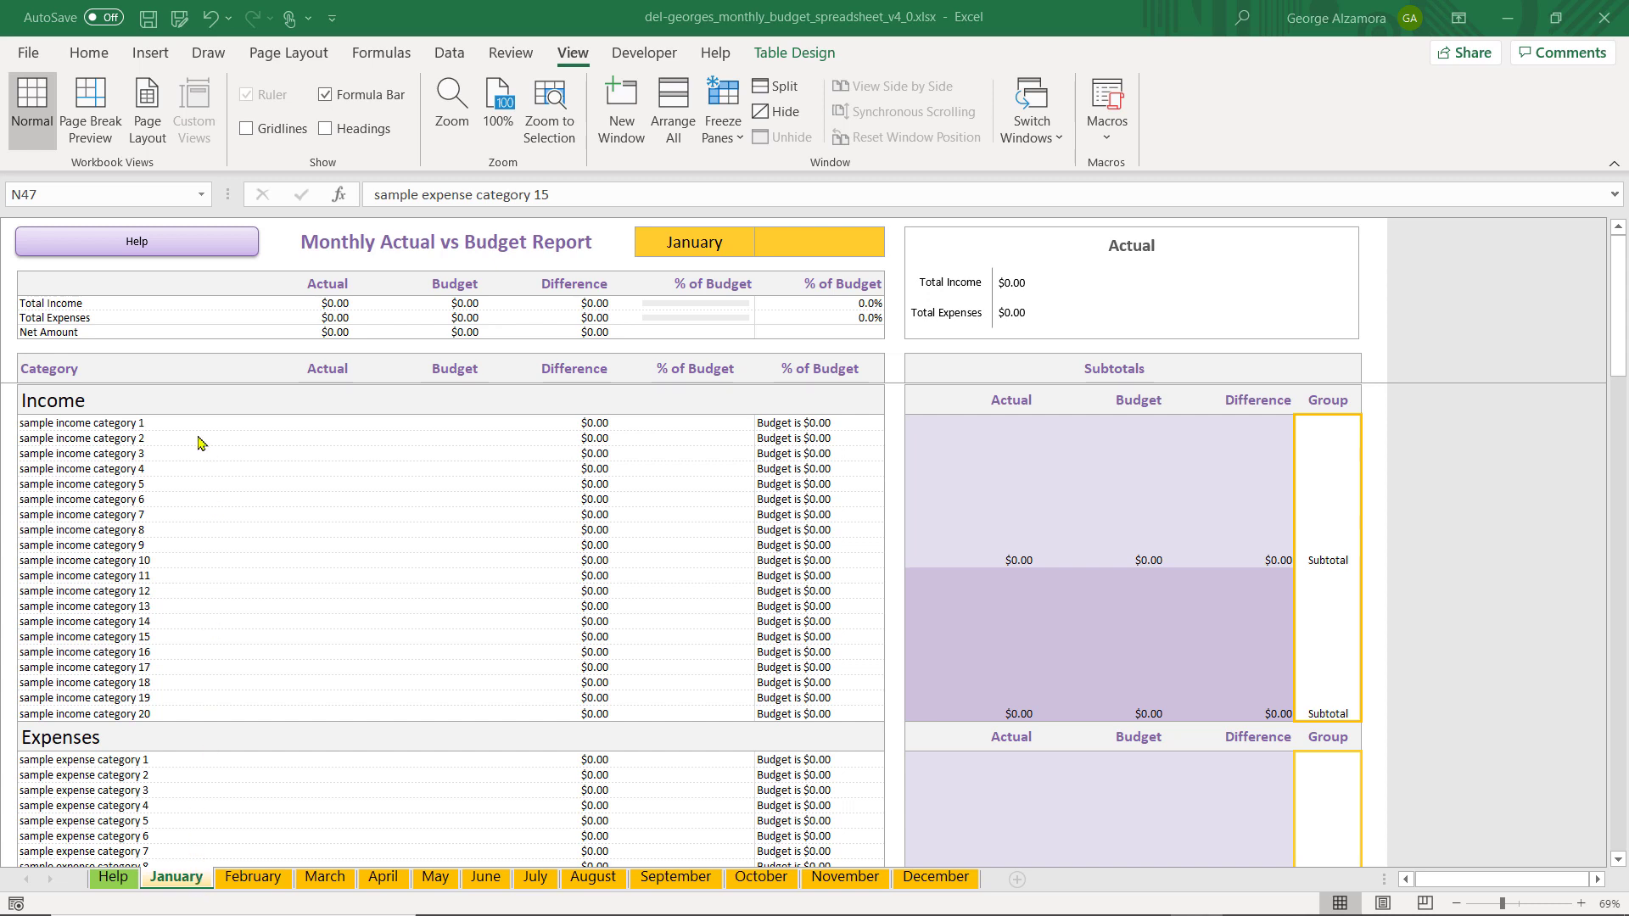
Review the sample income and expense categories on the January sheet and look at the February sheet
left_click(133, 424)
scroll(130, 561, "down", 3)
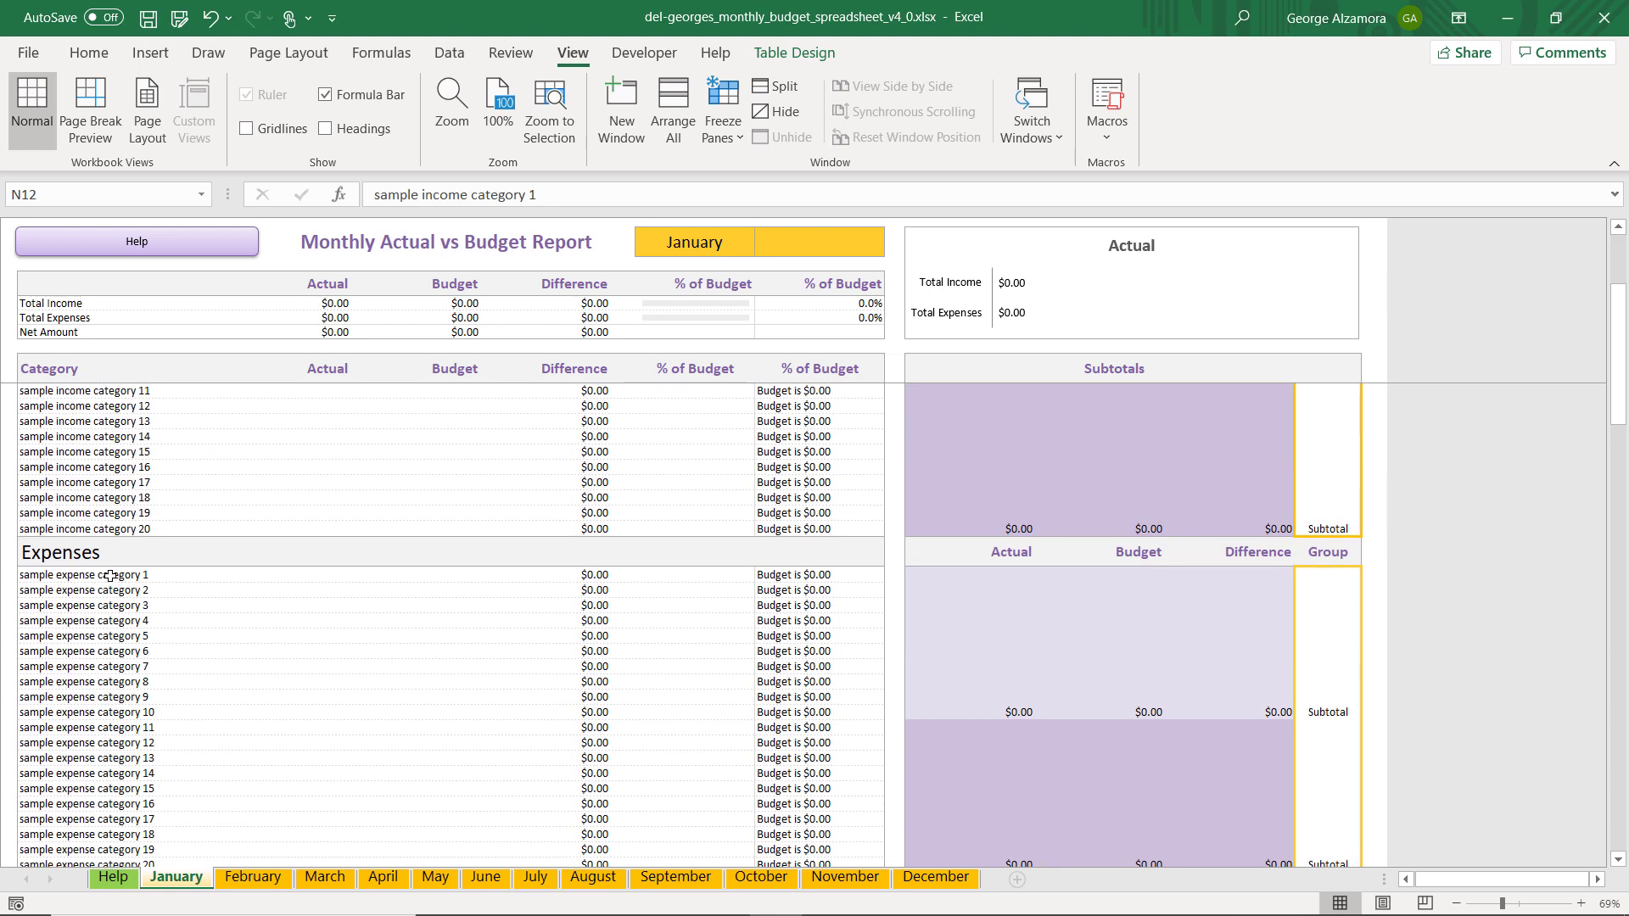
left_click(104, 579)
scroll(212, 746, "down", 3)
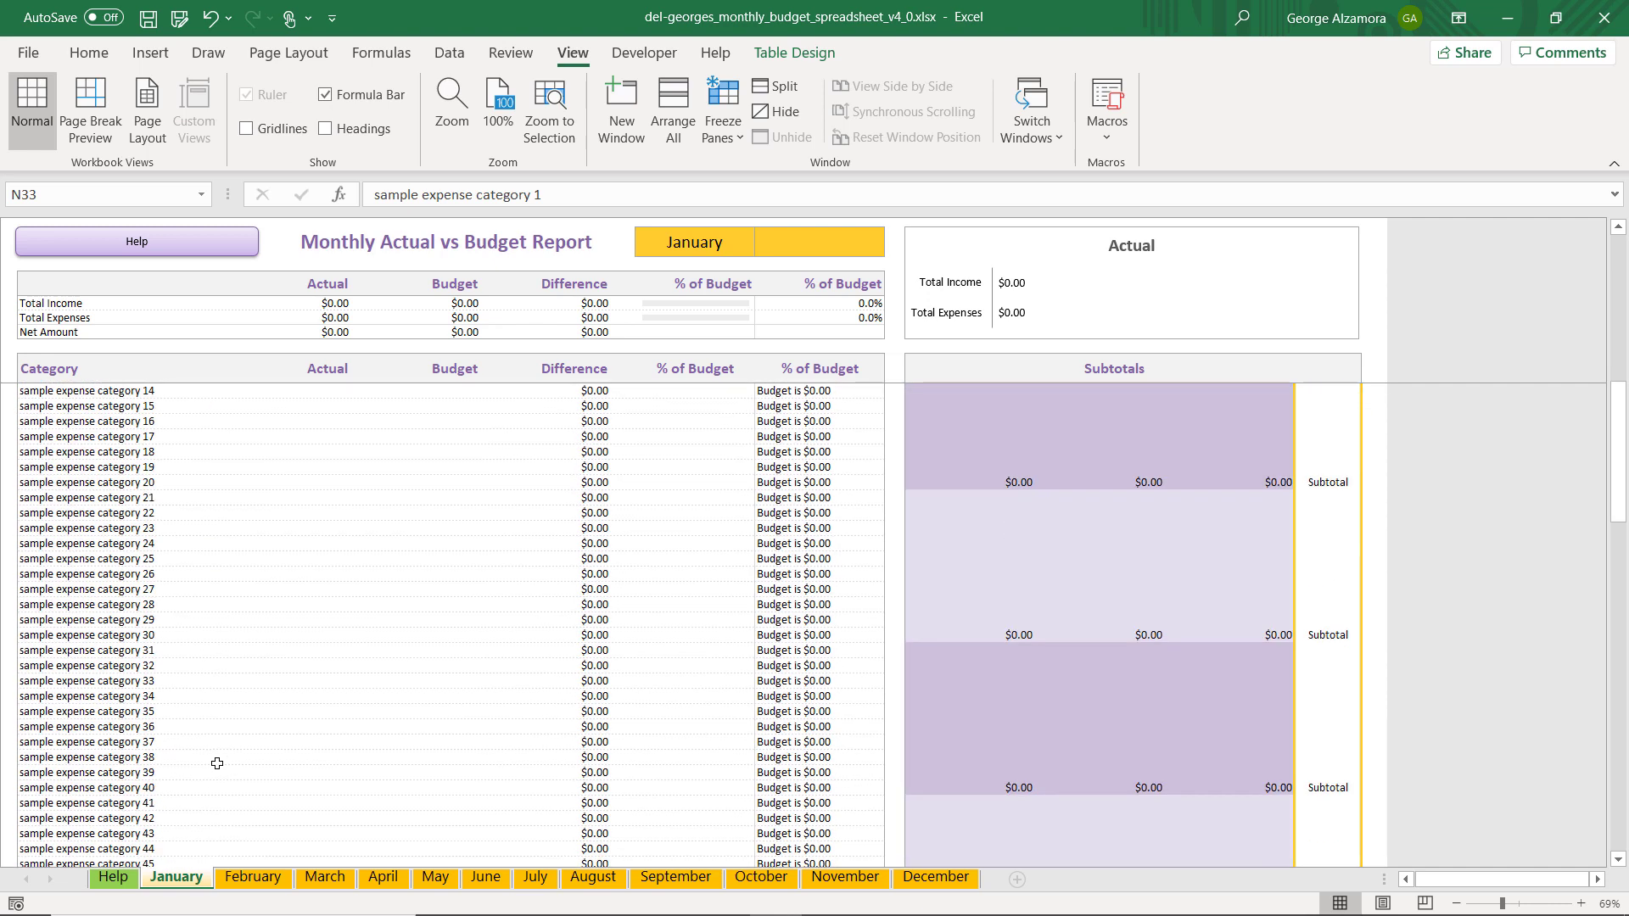
scroll(221, 763, "up", 5)
scroll(224, 766, "up", 2)
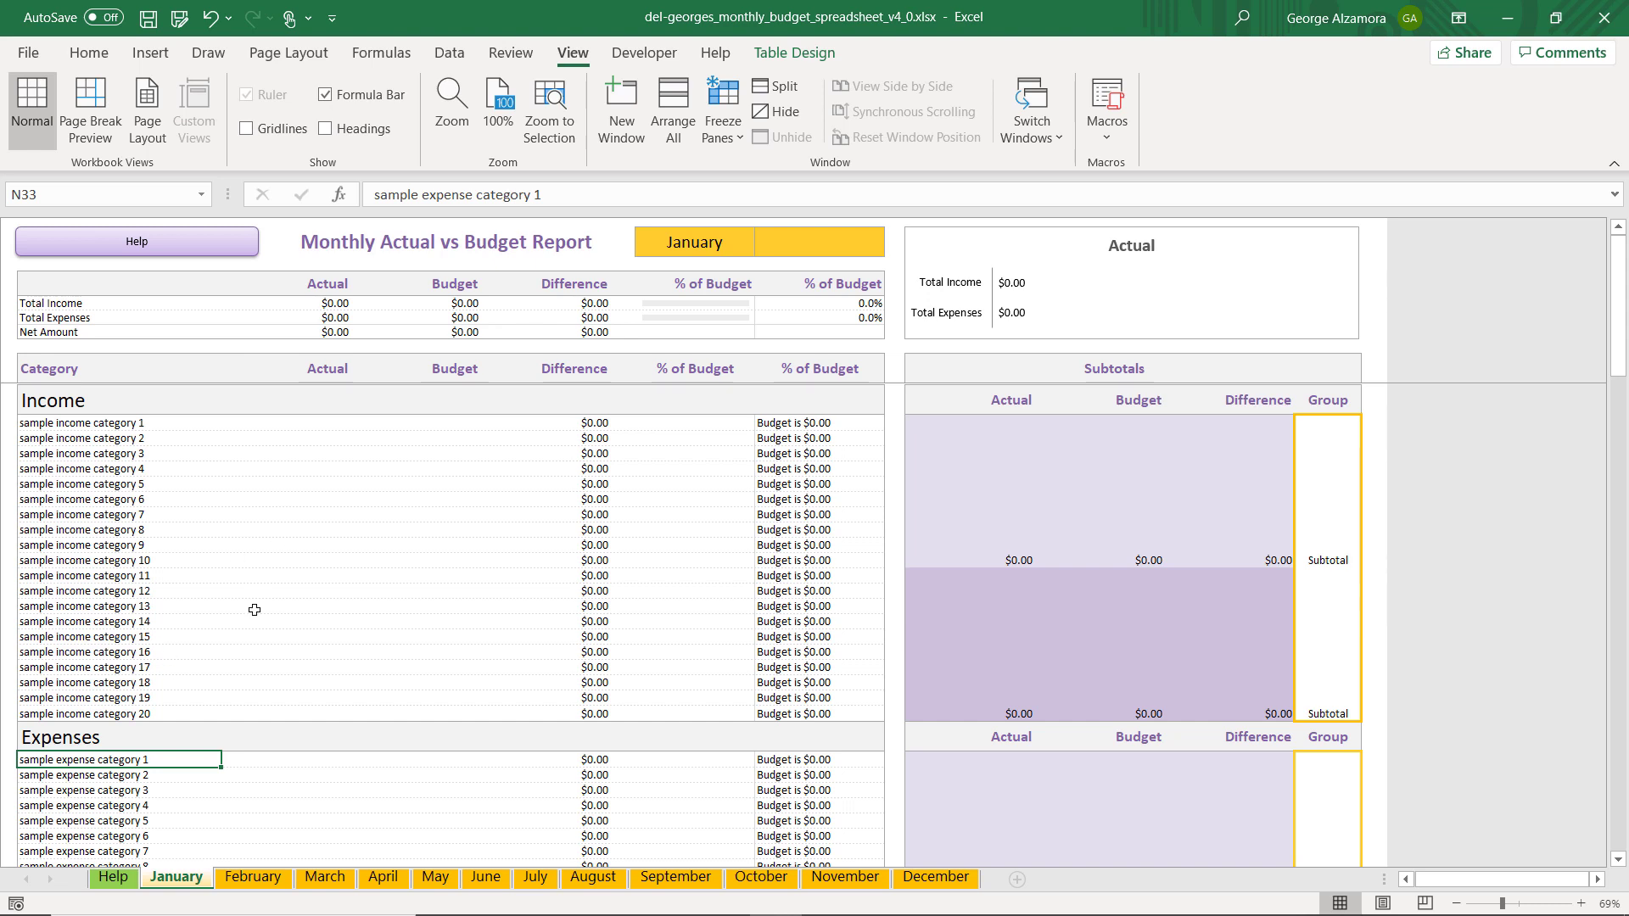
left_click(254, 878)
left_click(172, 876)
Show the row and column headings on the January sheet
left_click(511, 52)
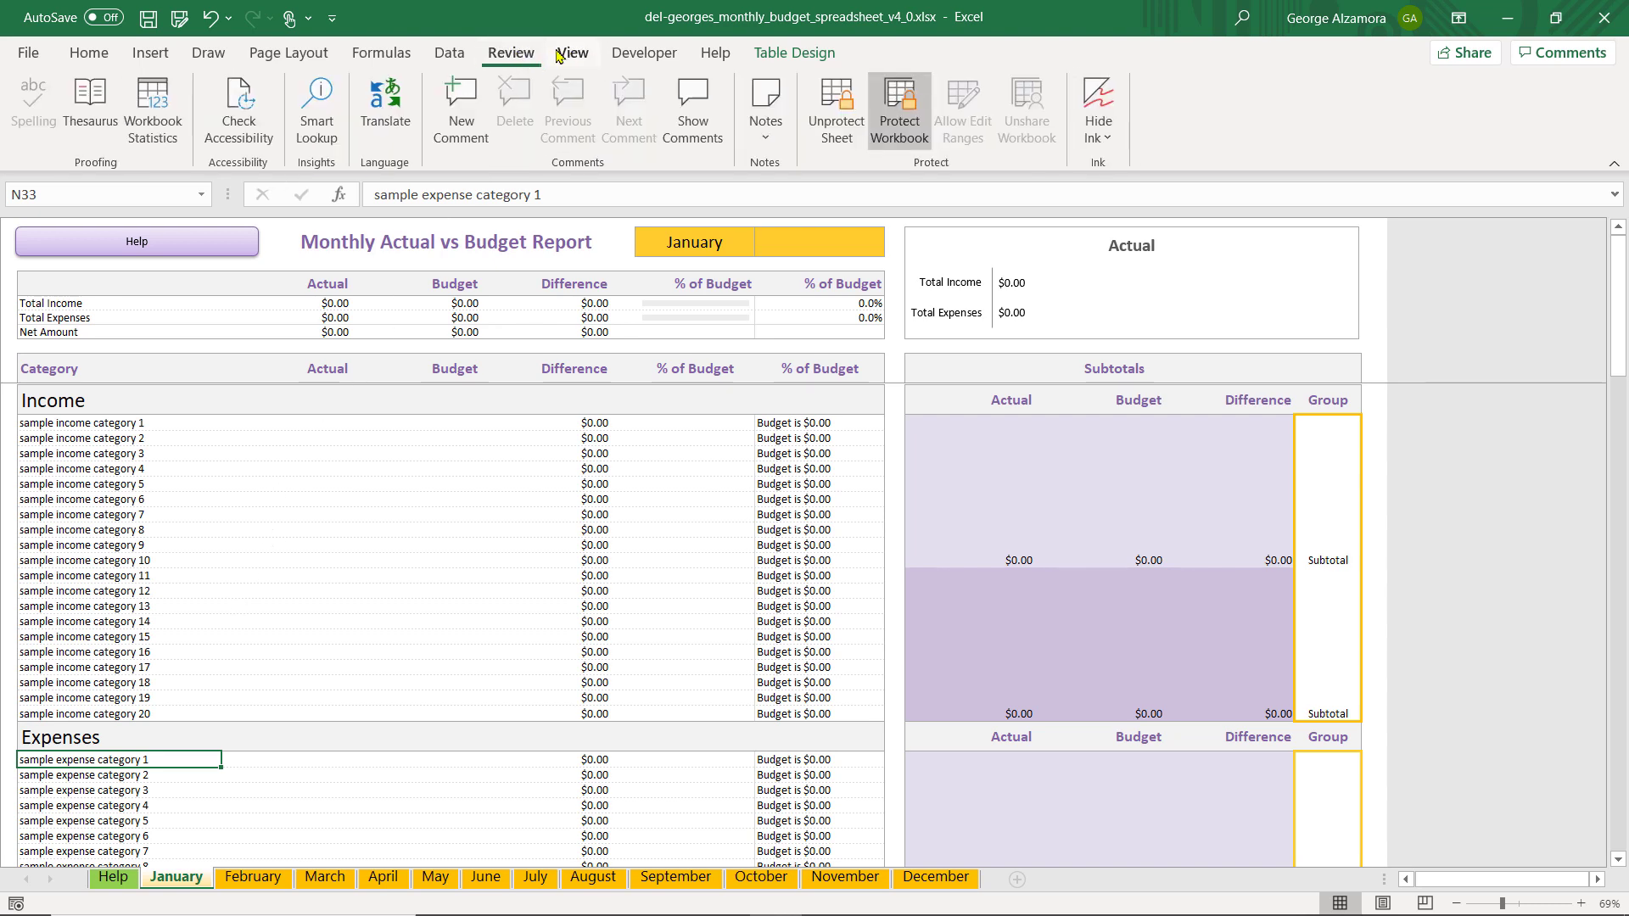
scroll(557, 55, "up", 6)
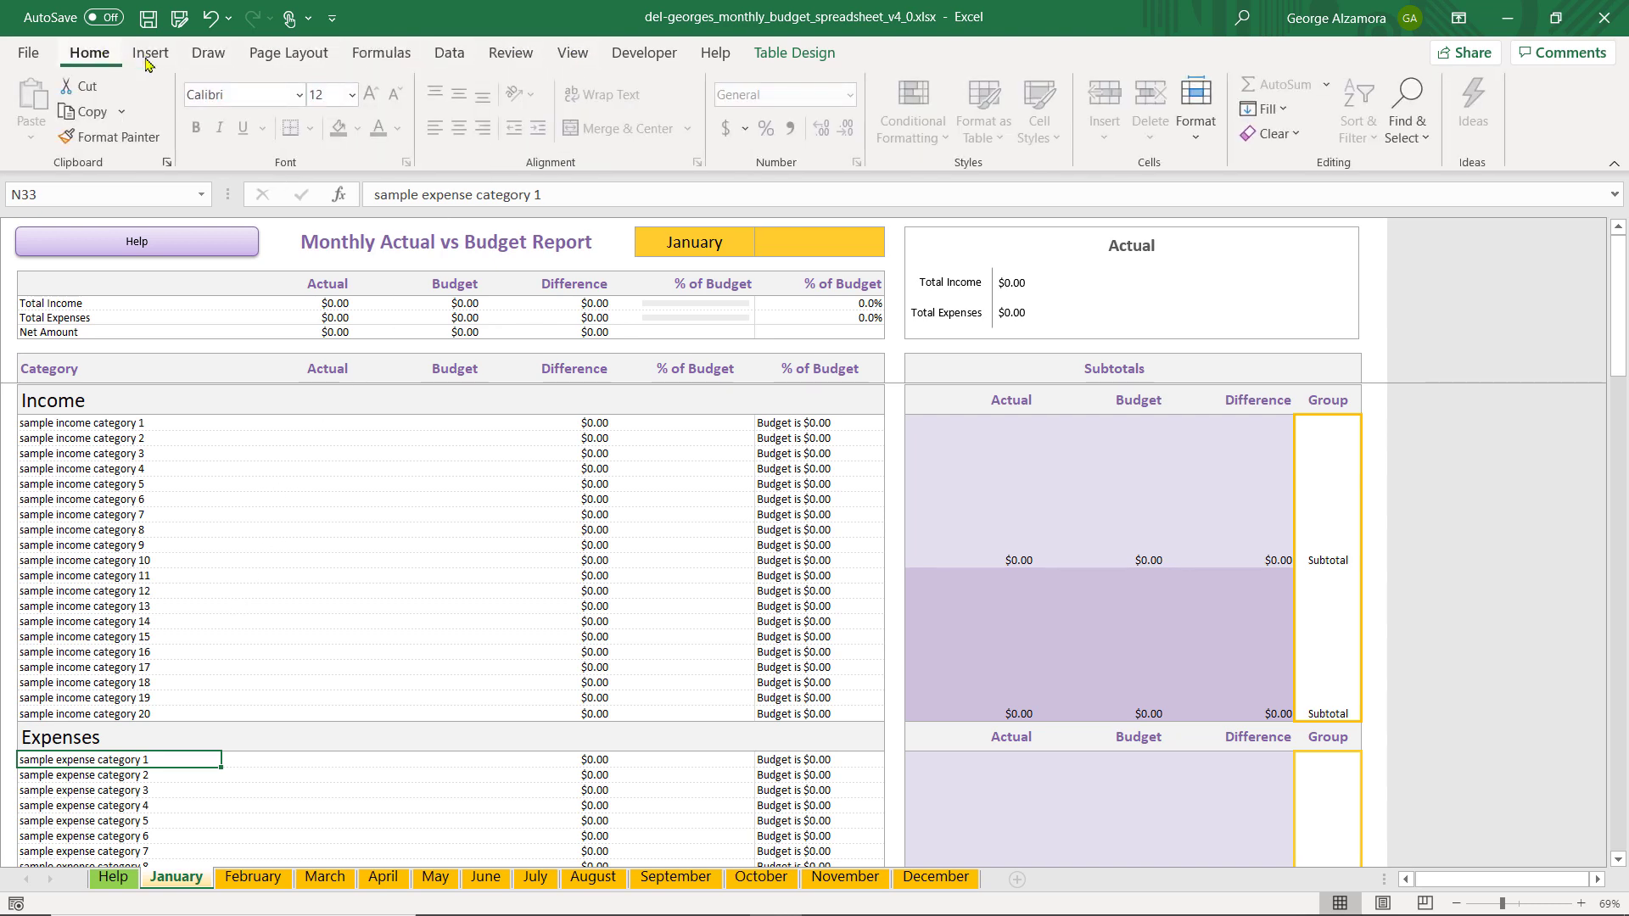
left_click(573, 53)
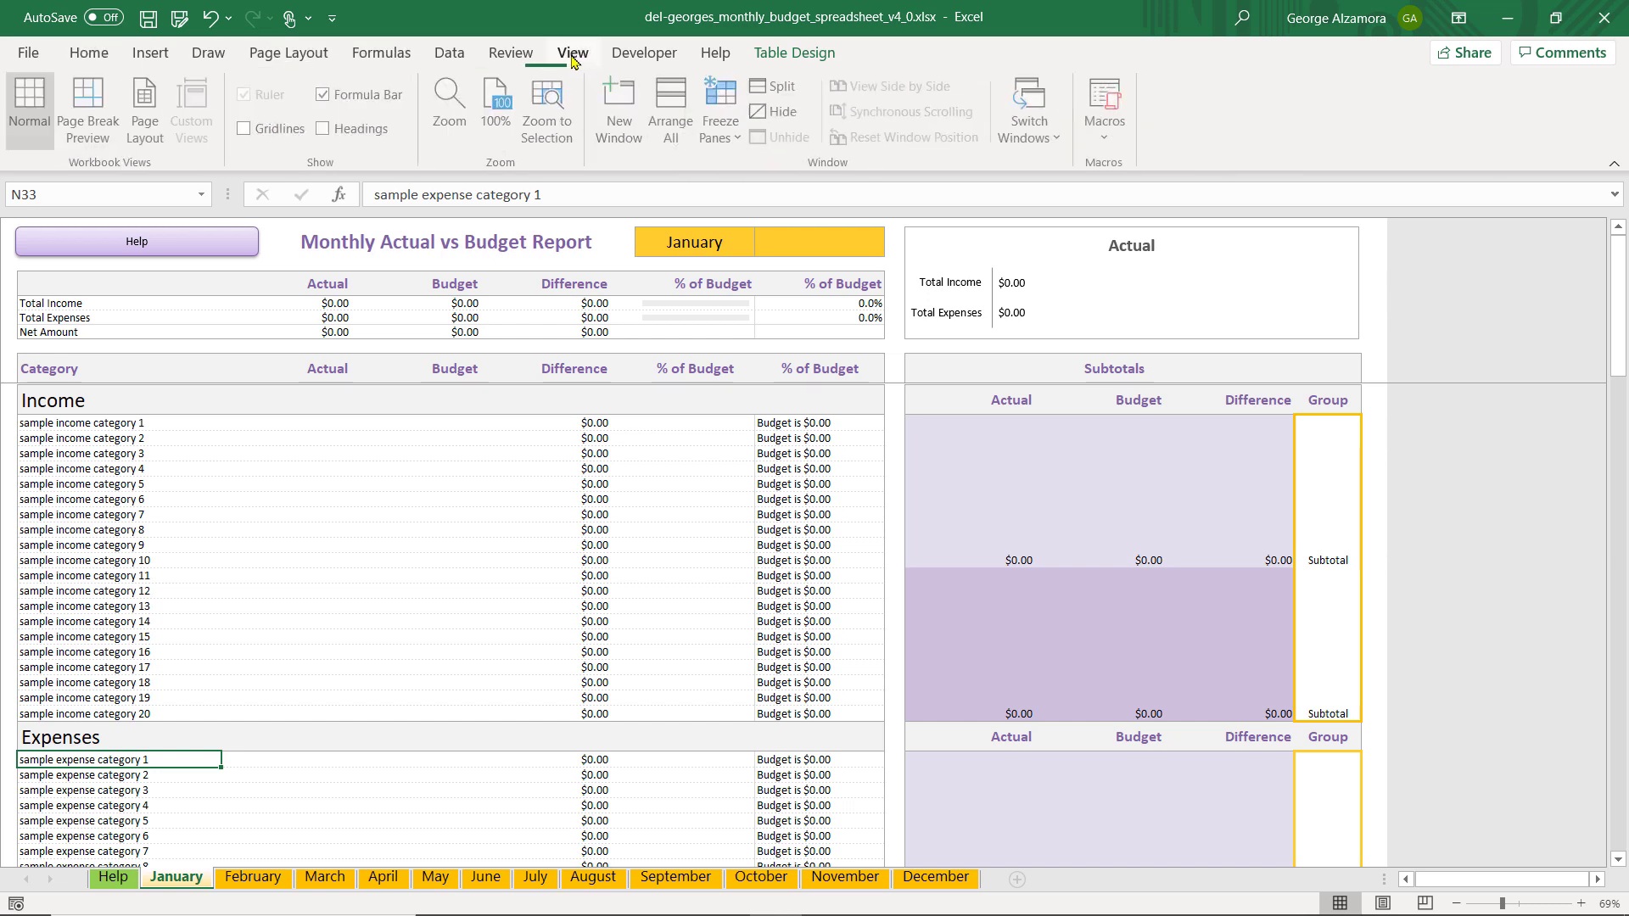
left_click(326, 130)
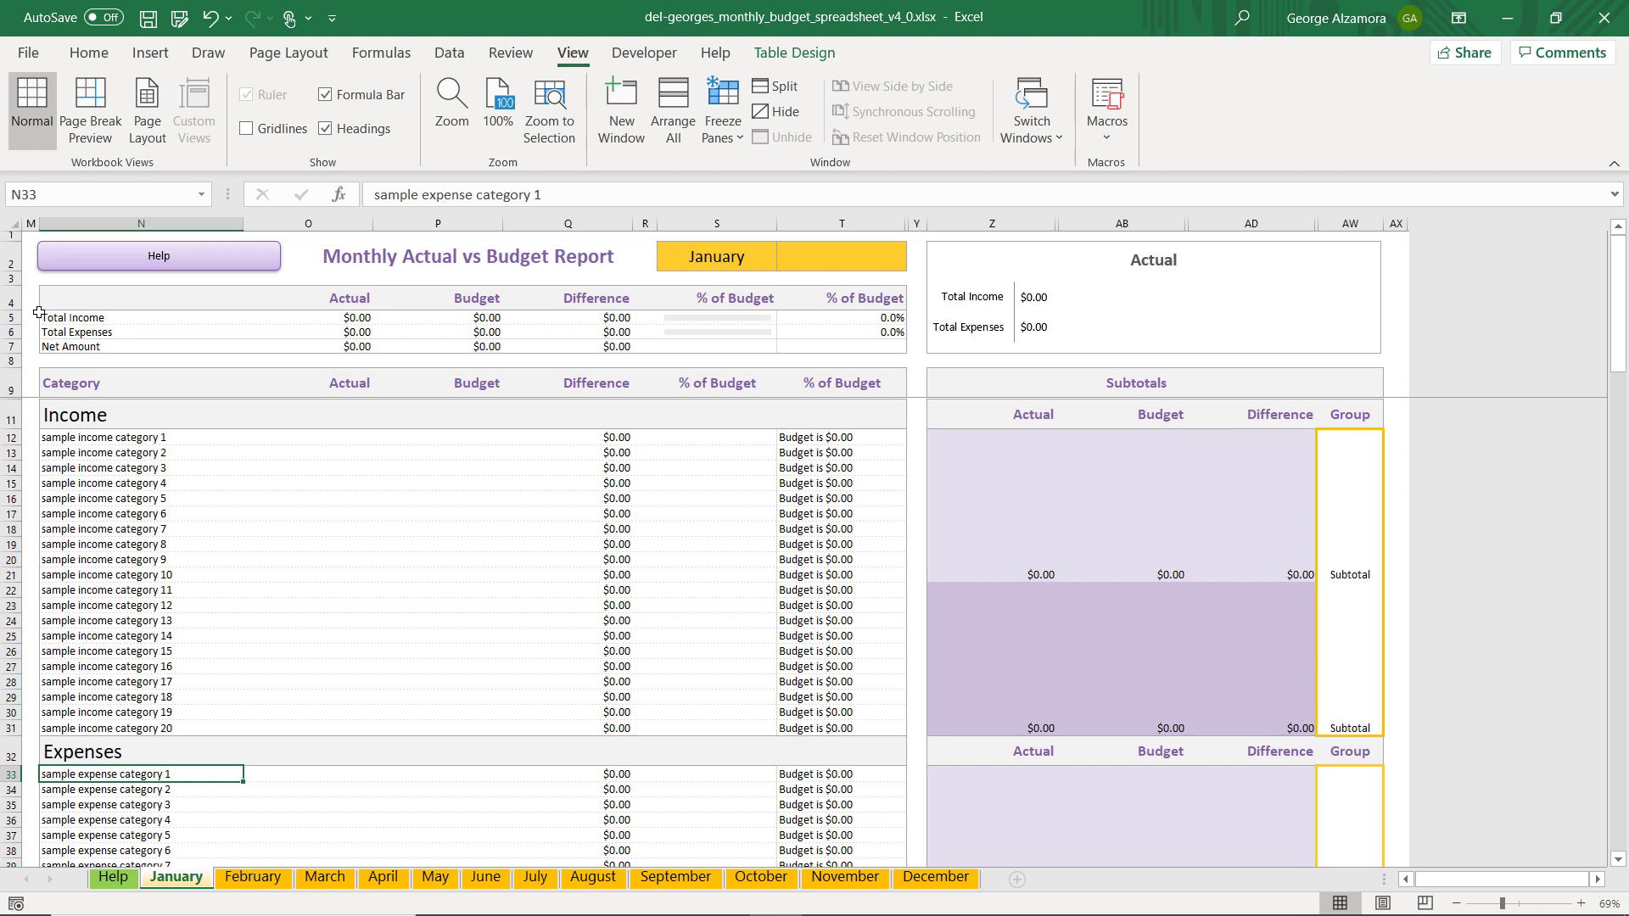
Show the row and column headings on the February sheet
left_click(252, 880)
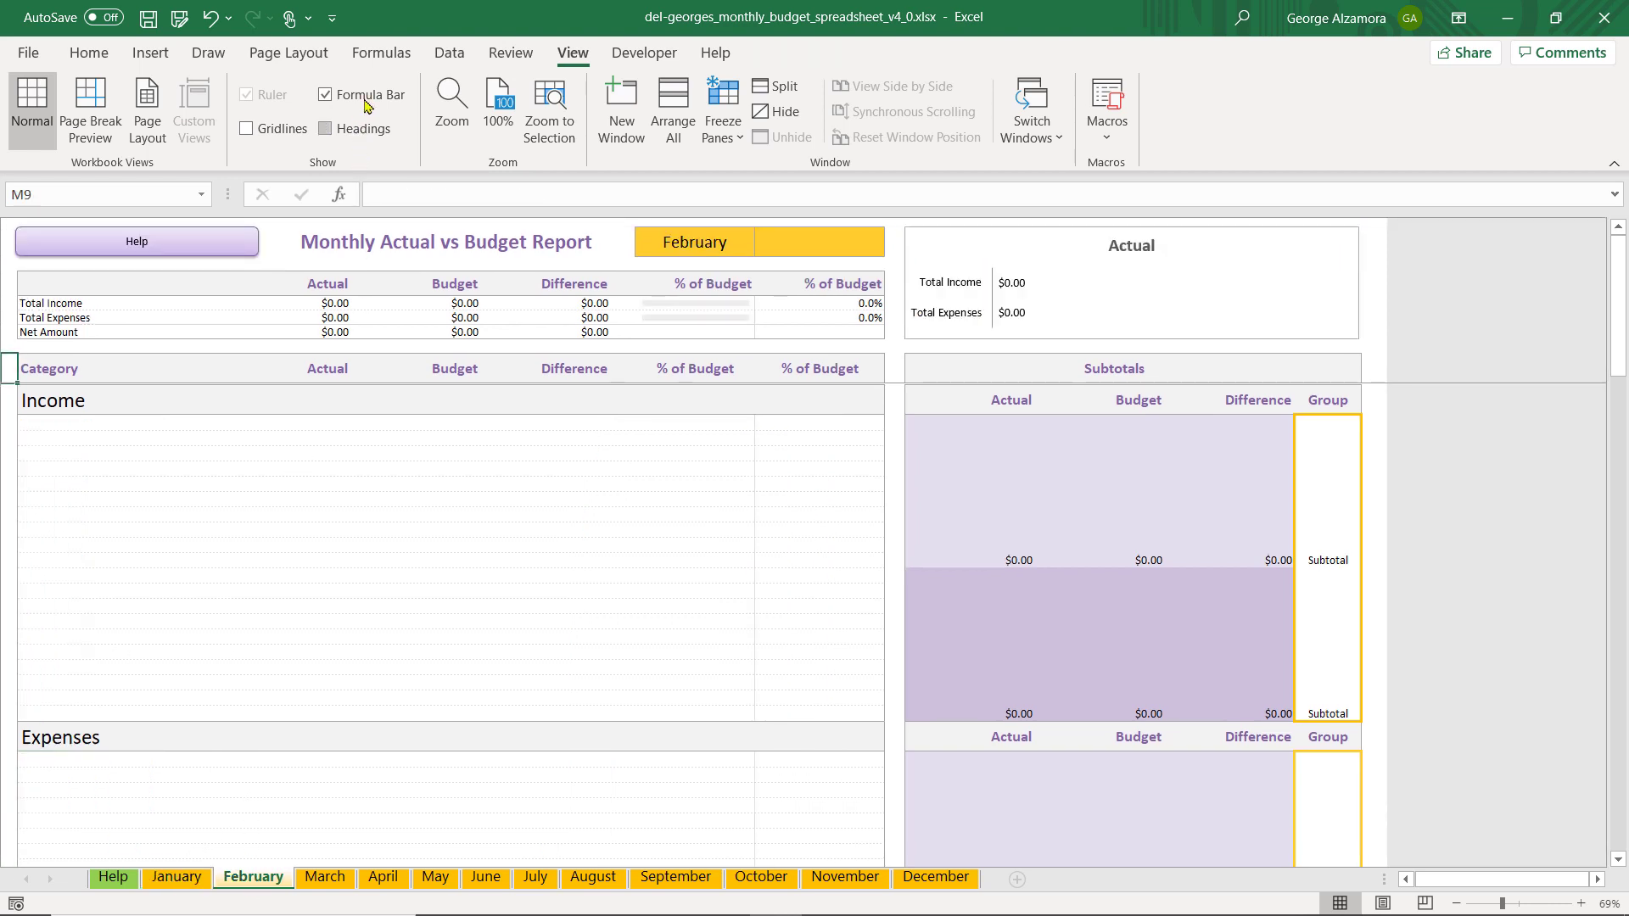
left_click(511, 54)
left_click(573, 56)
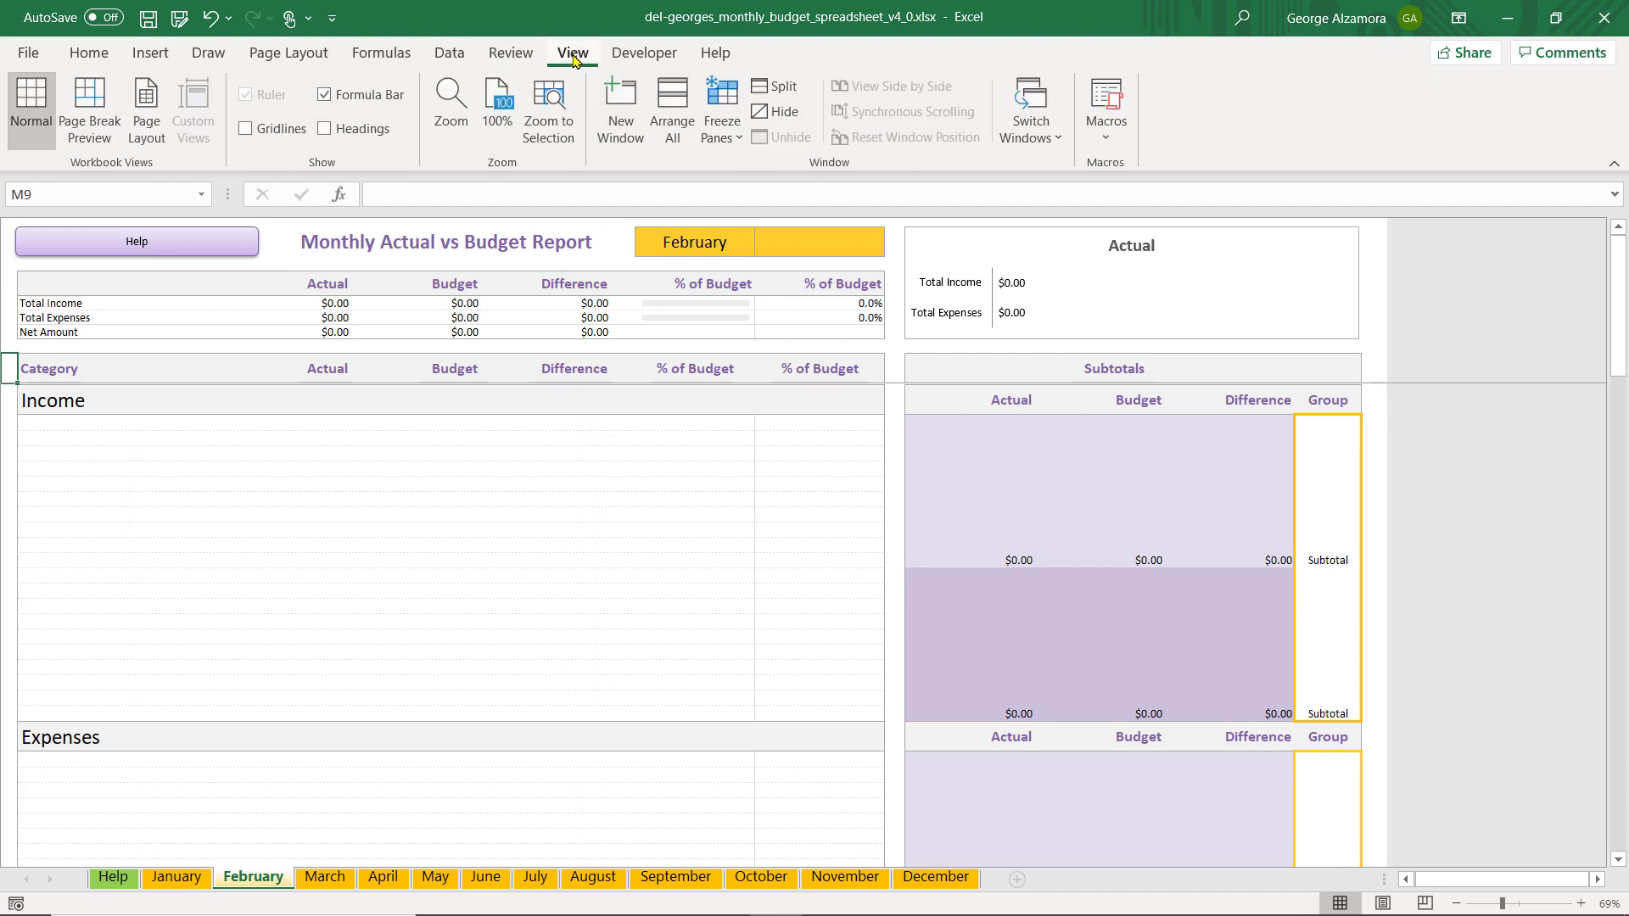
left_click(351, 133)
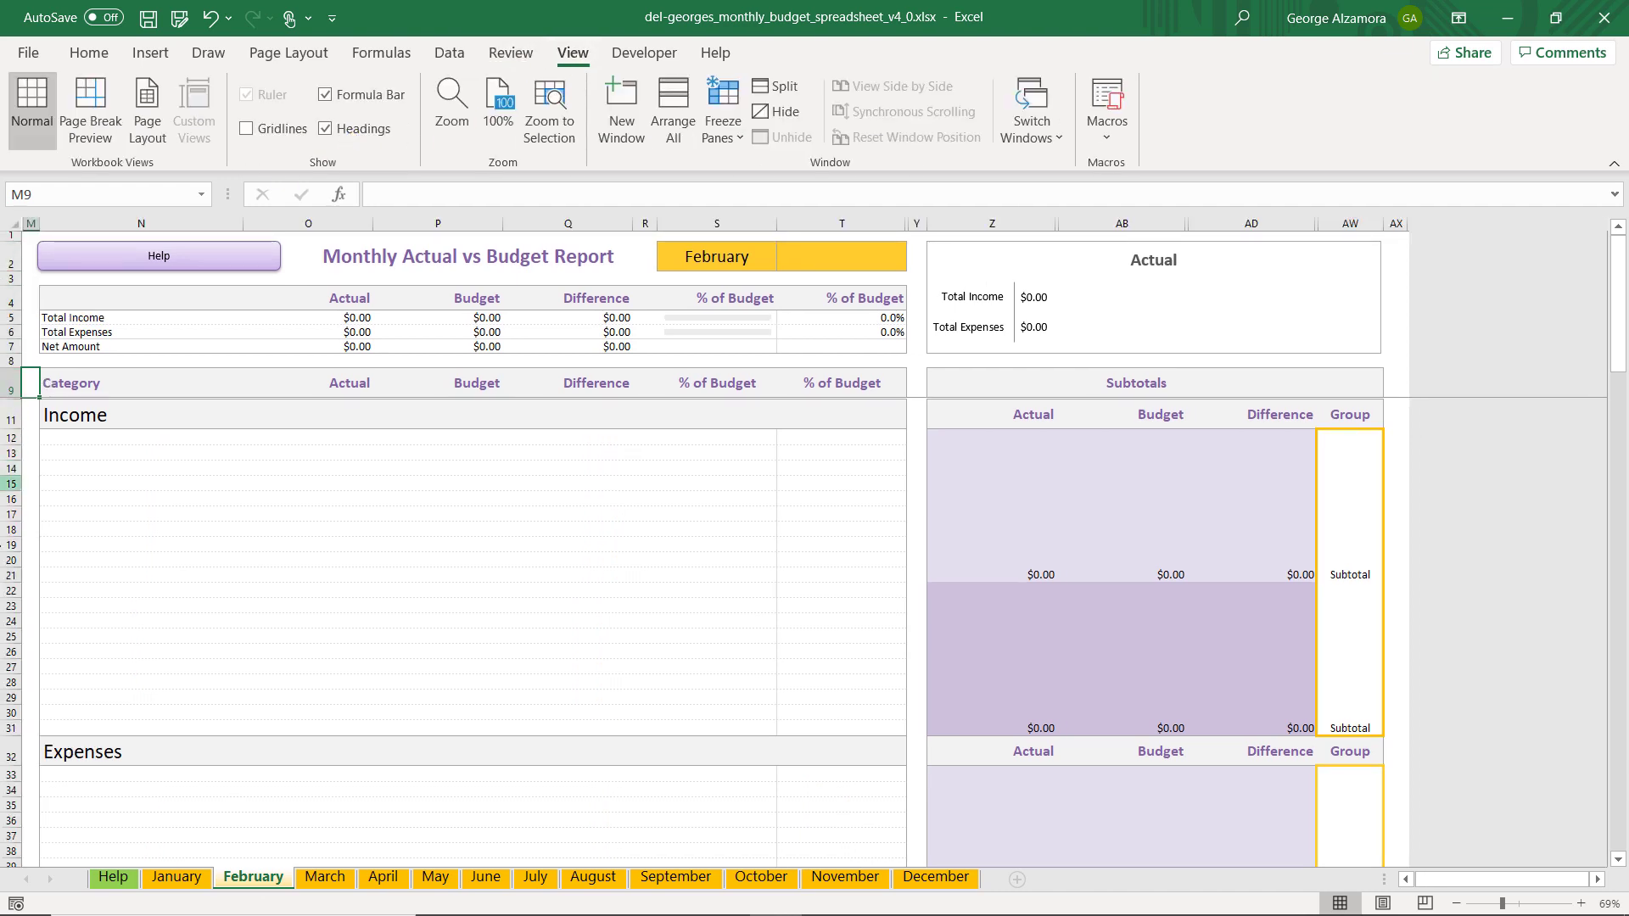
Copy the income categories in cells N12 to N31 of the January sheet
left_click(180, 877)
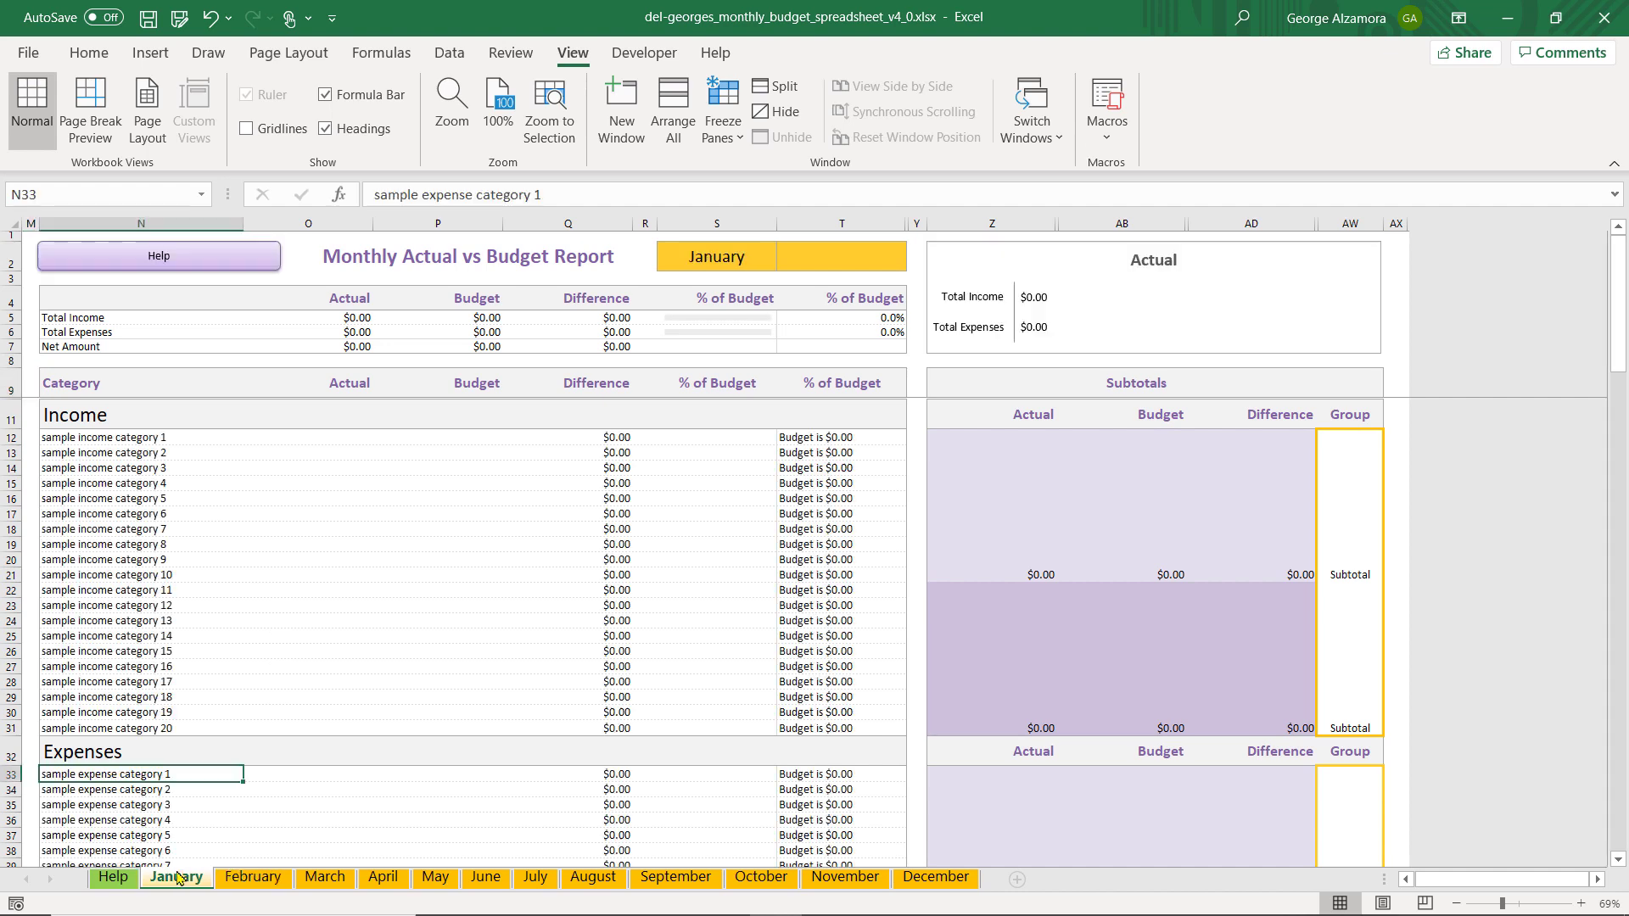
left_click(204, 439)
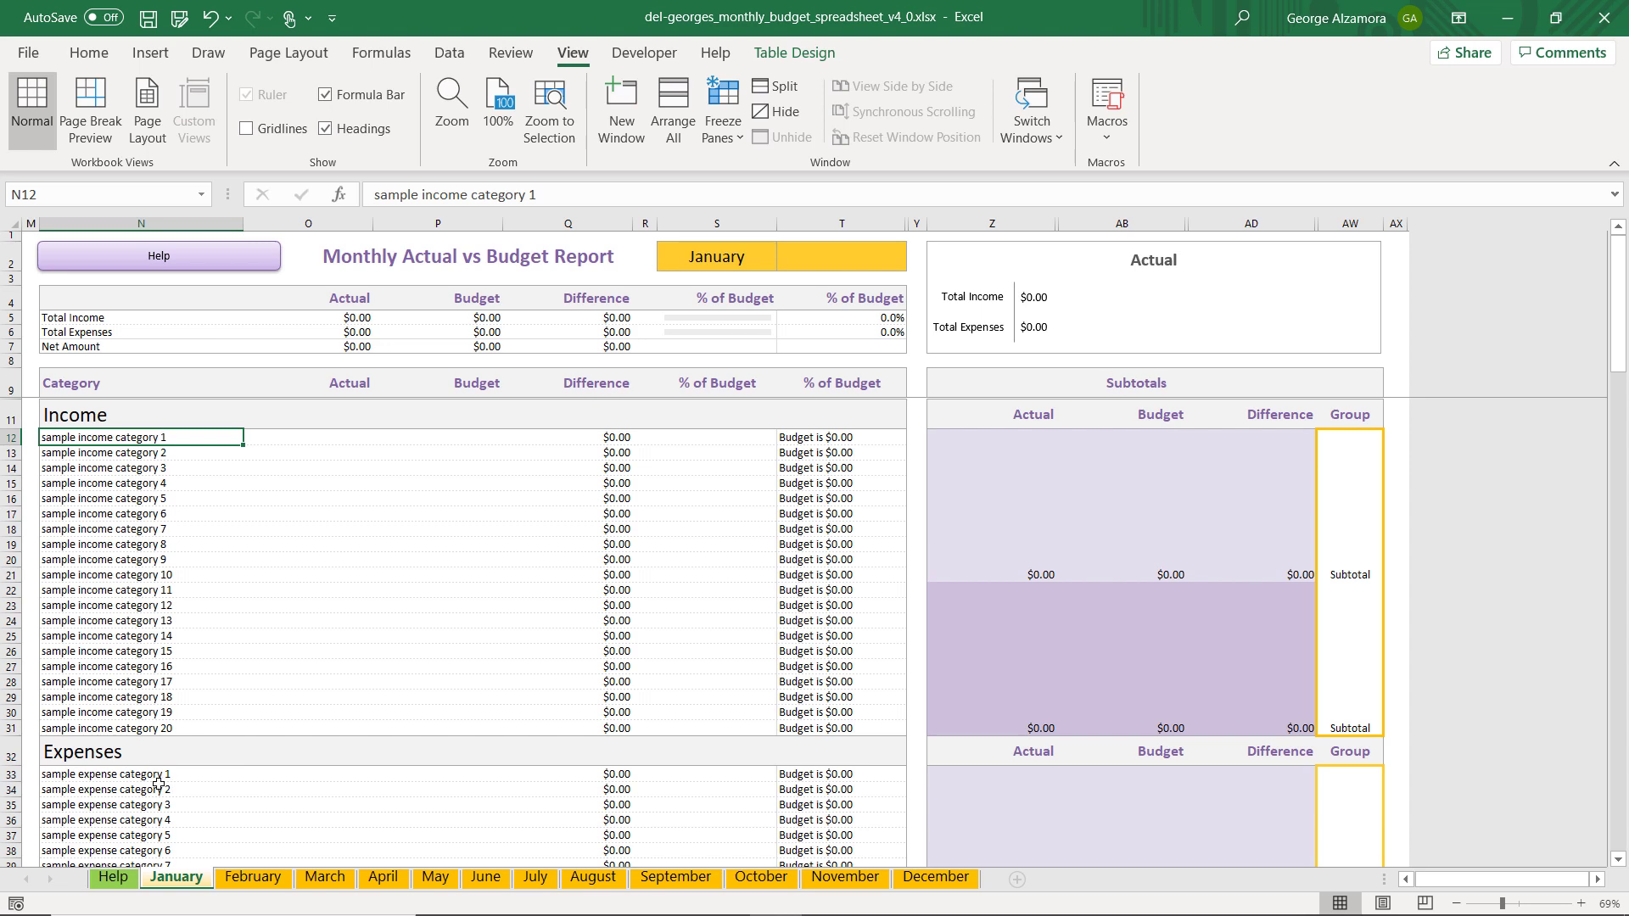
scroll(158, 784, "down", 3)
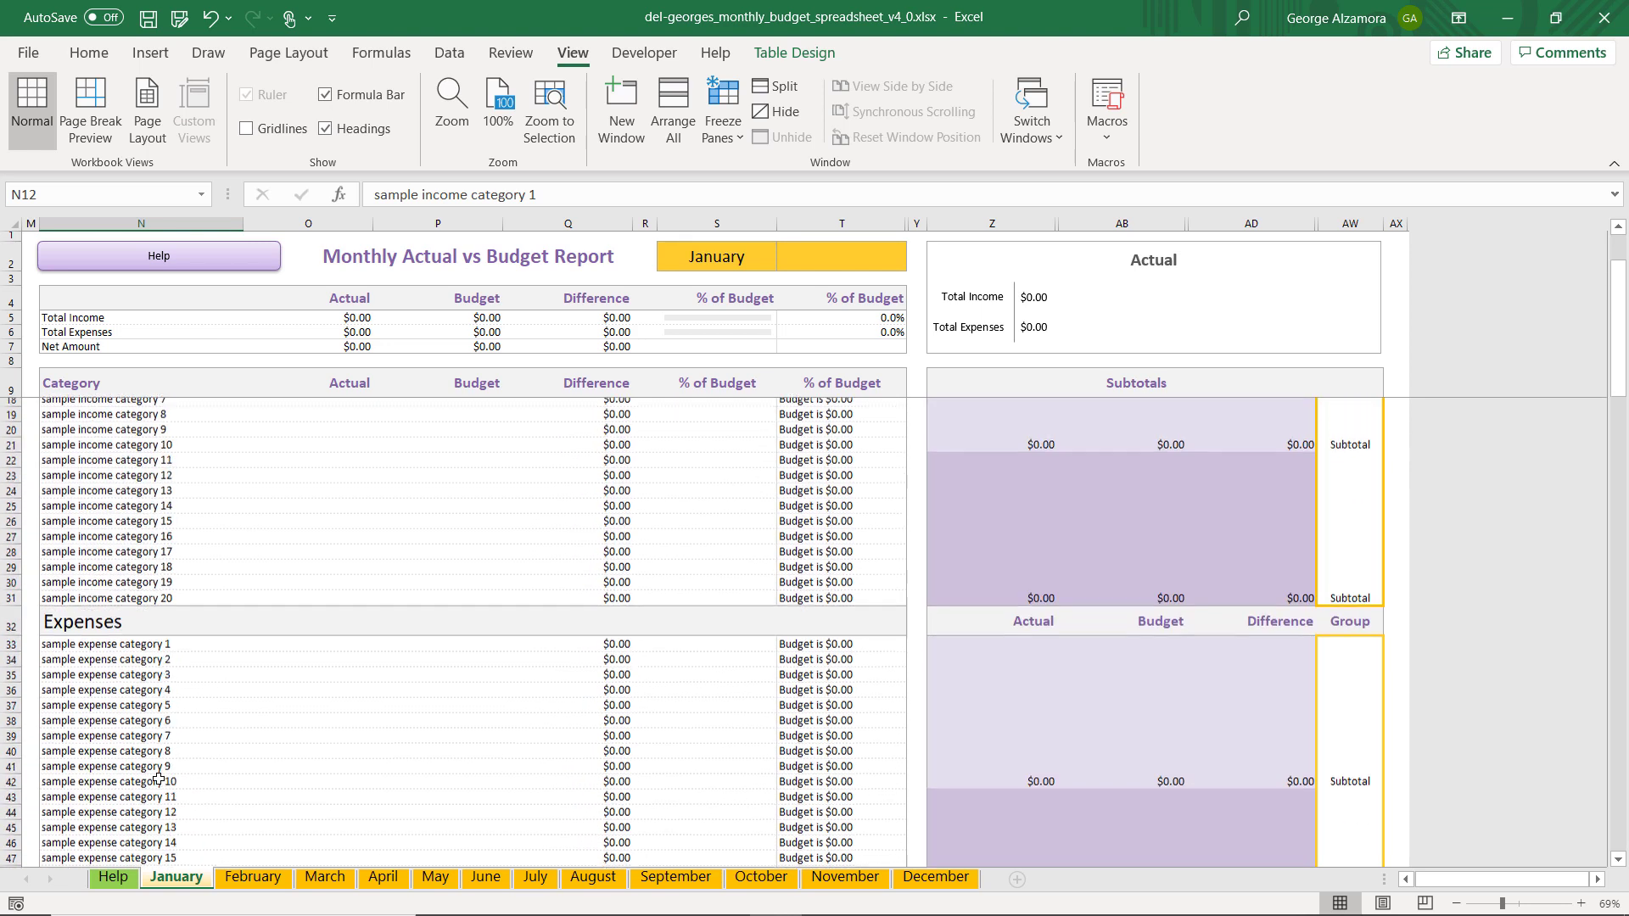
scroll(159, 779, "up", 3)
left_click(176, 483)
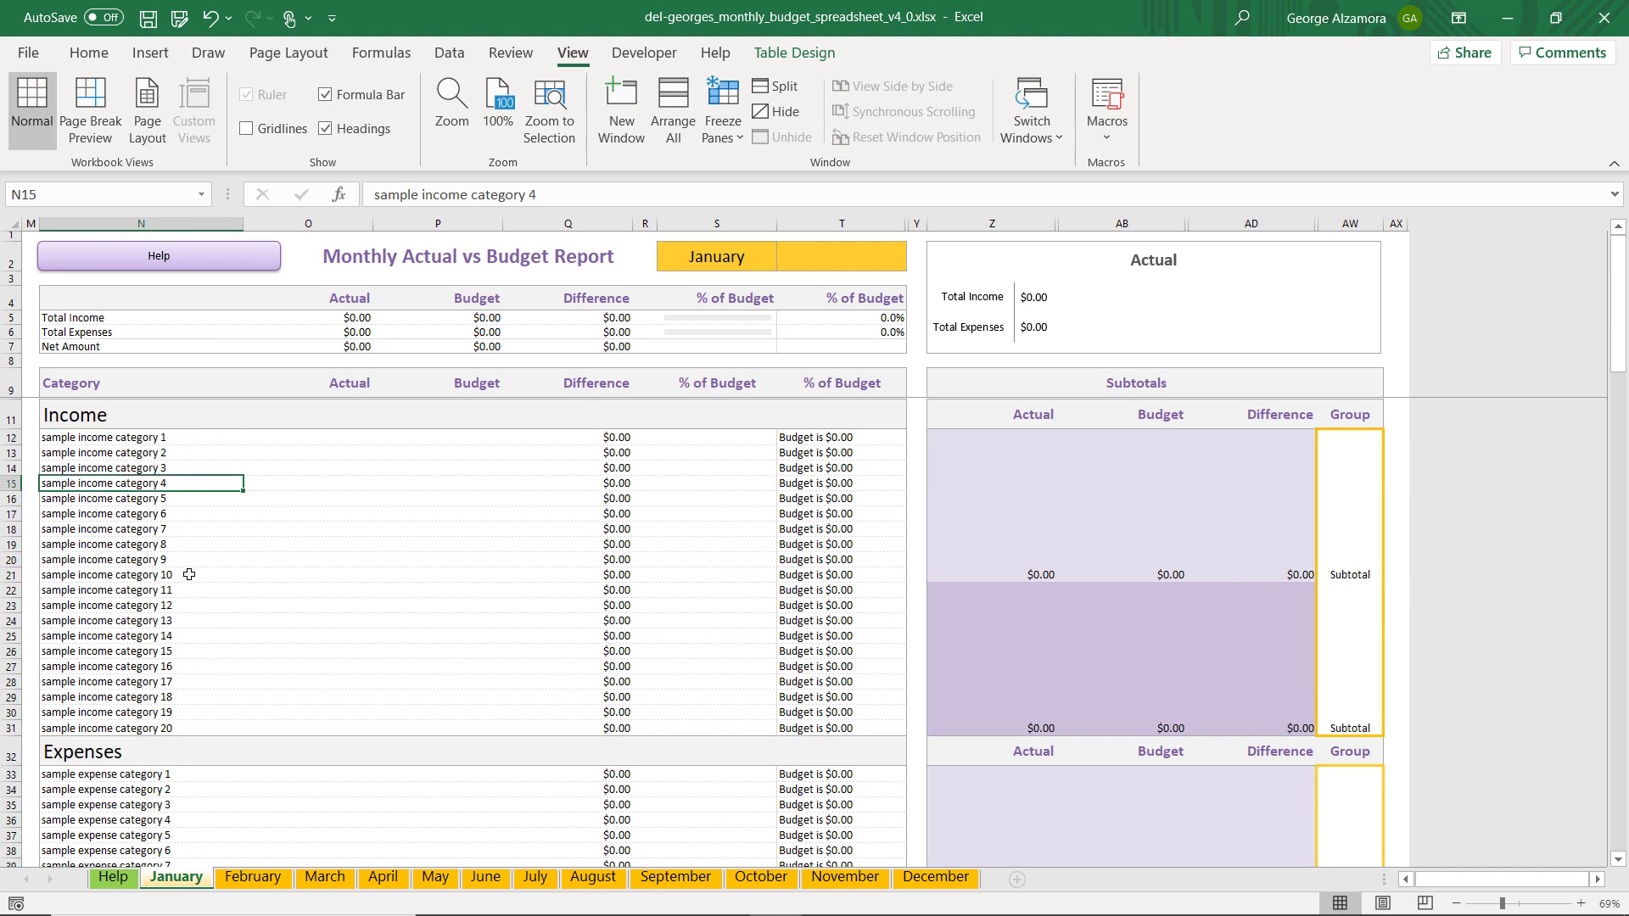
left_click(169, 435)
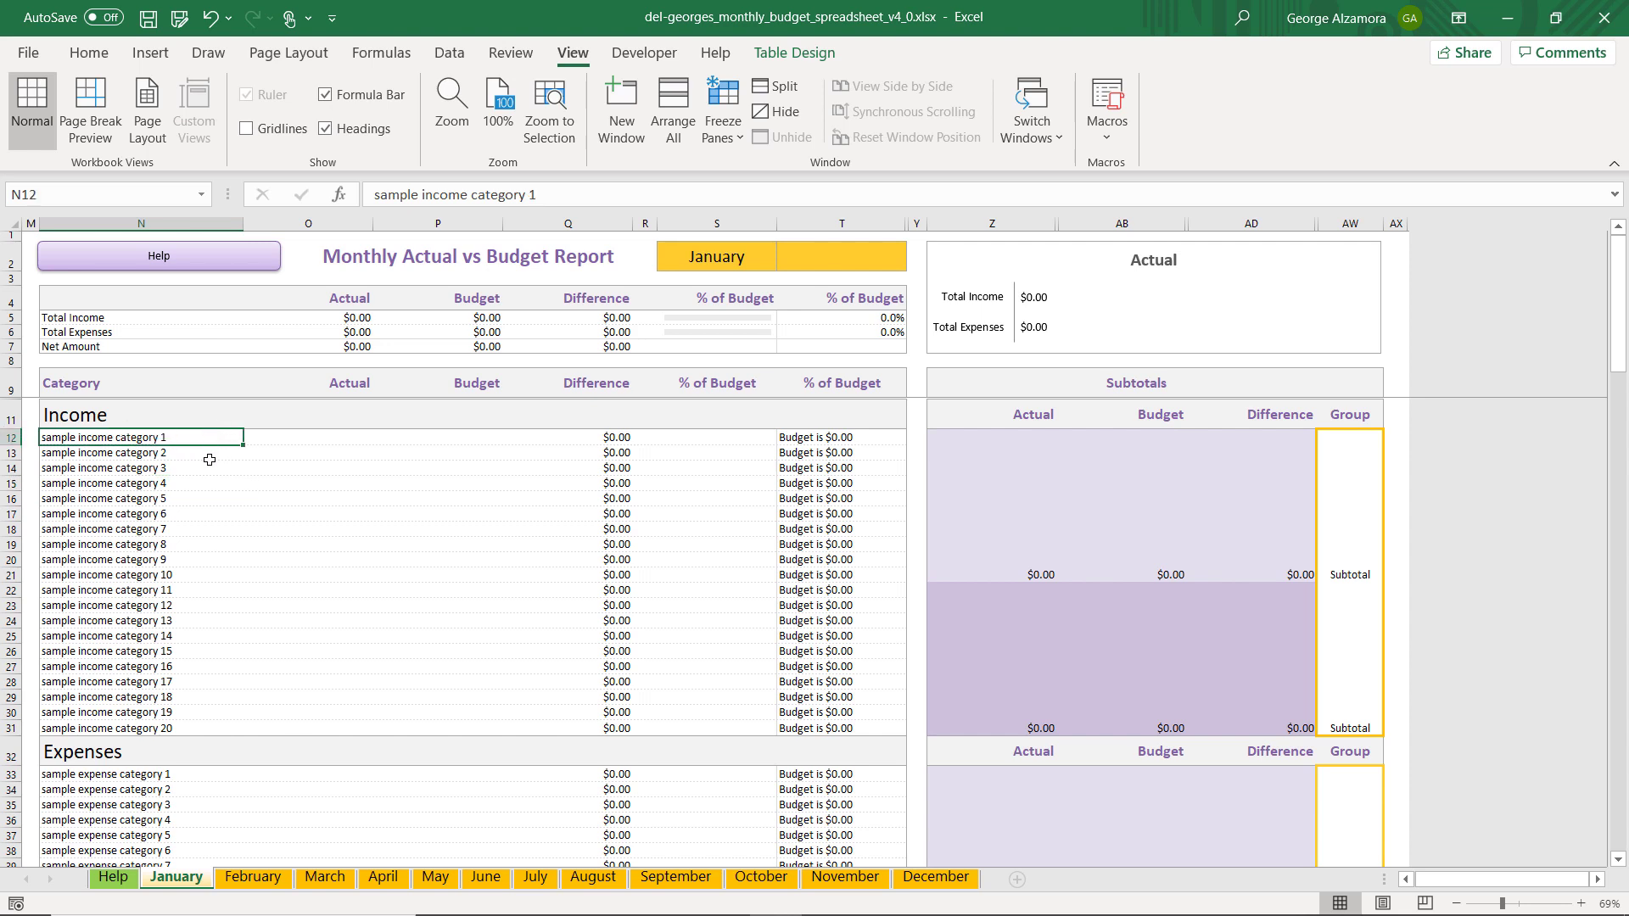
left_click_drag(210, 459, 188, 729)
key("ctrl+c")
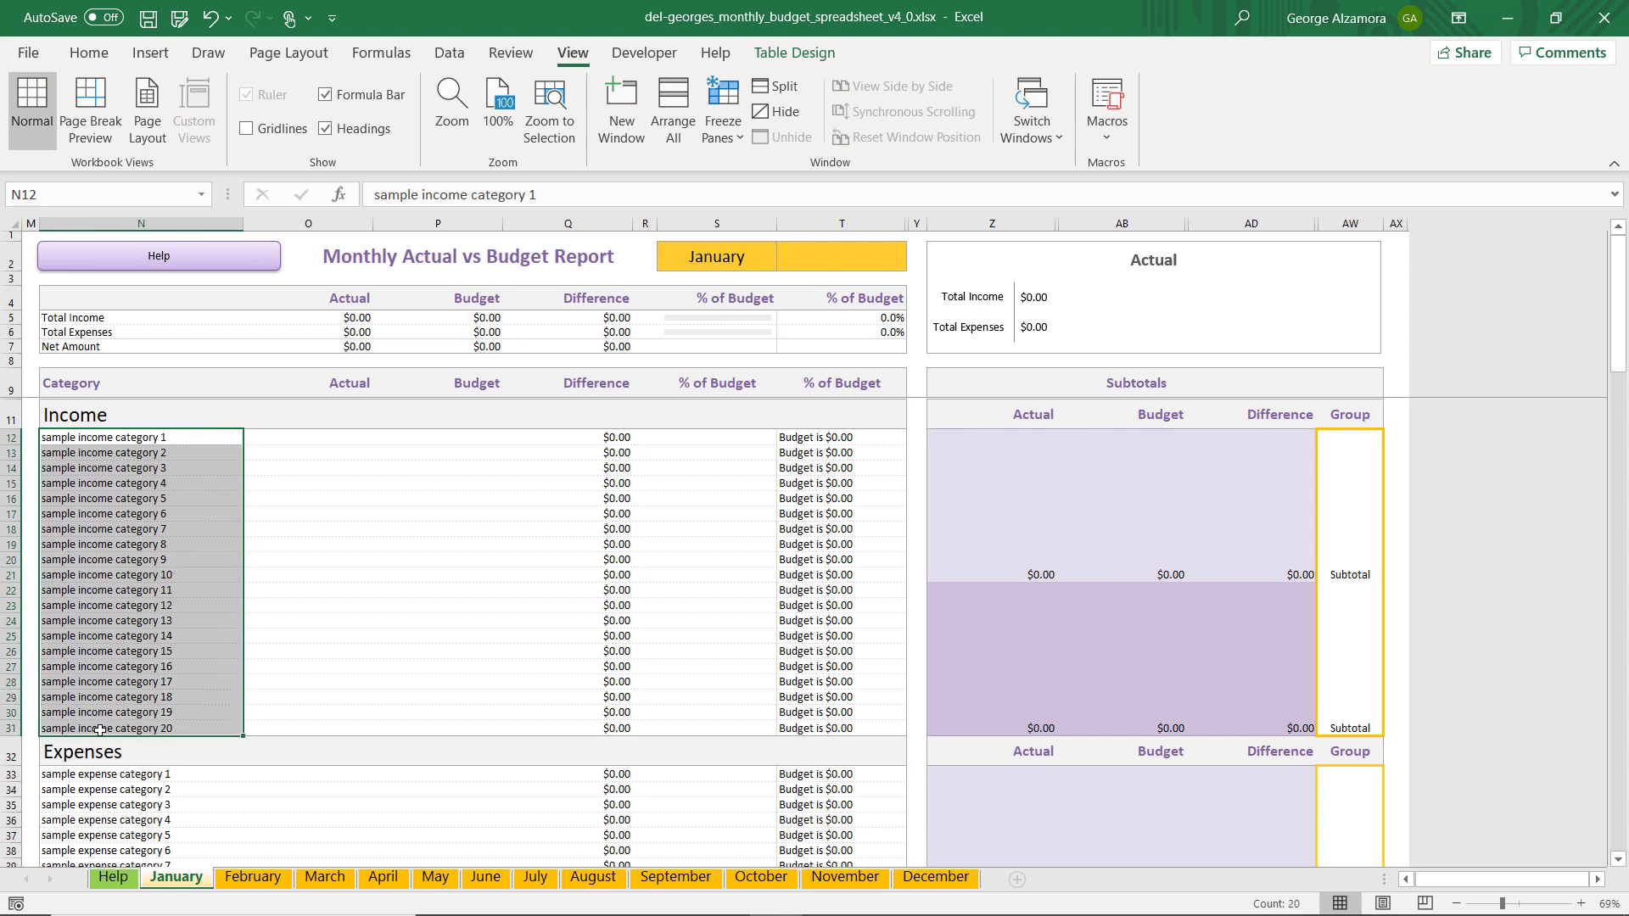
left_click(91, 53)
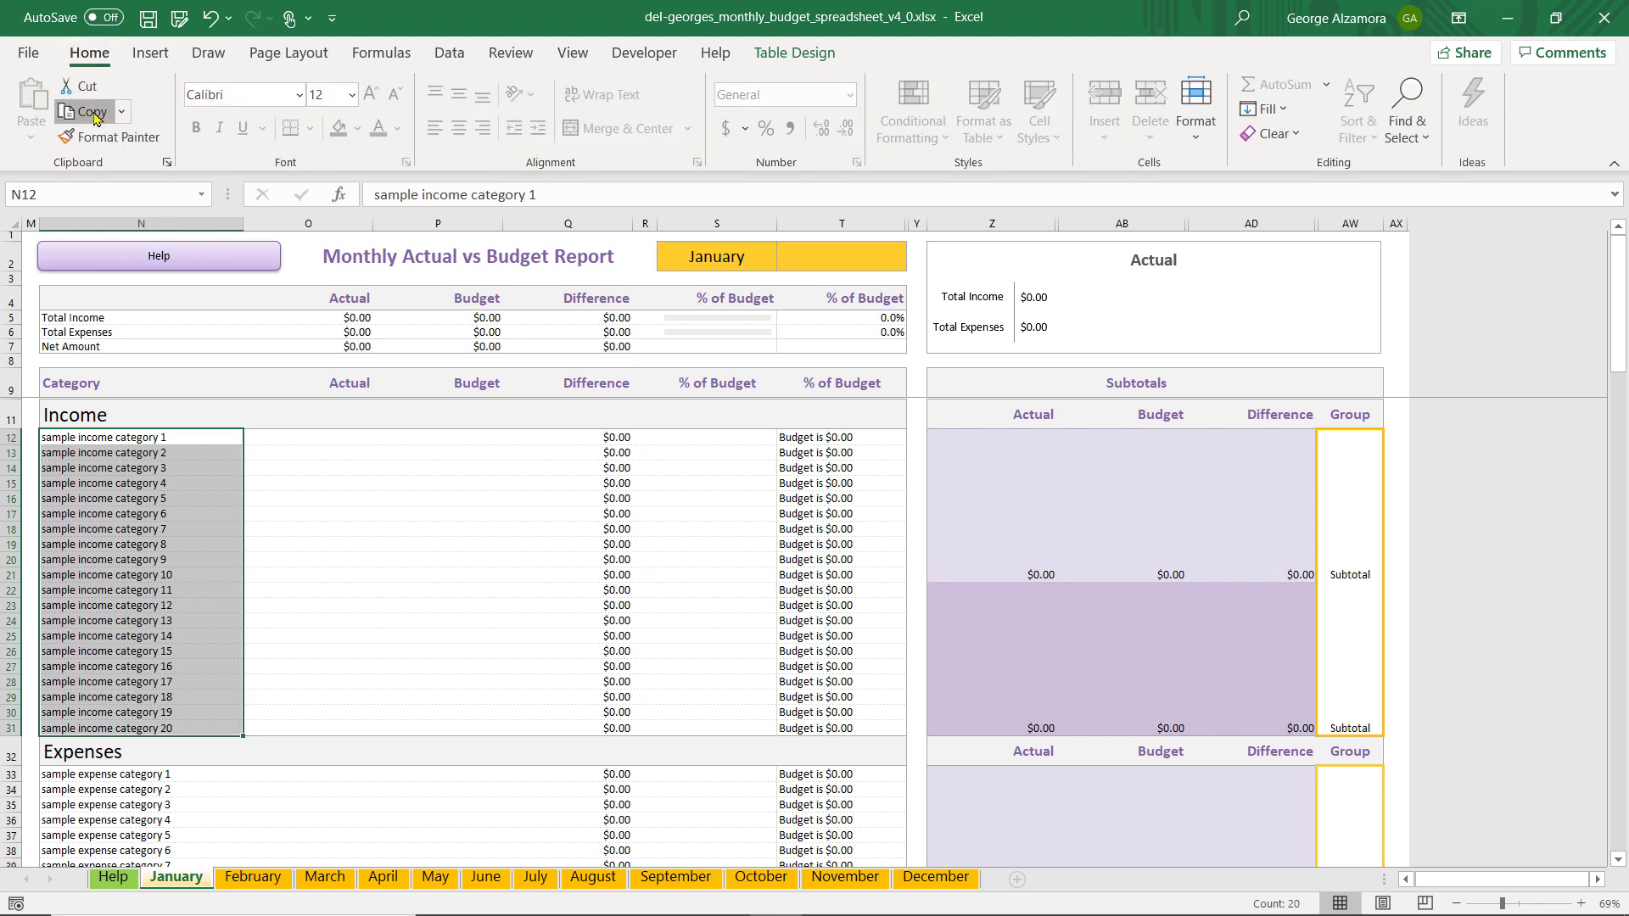
left_click(87, 111)
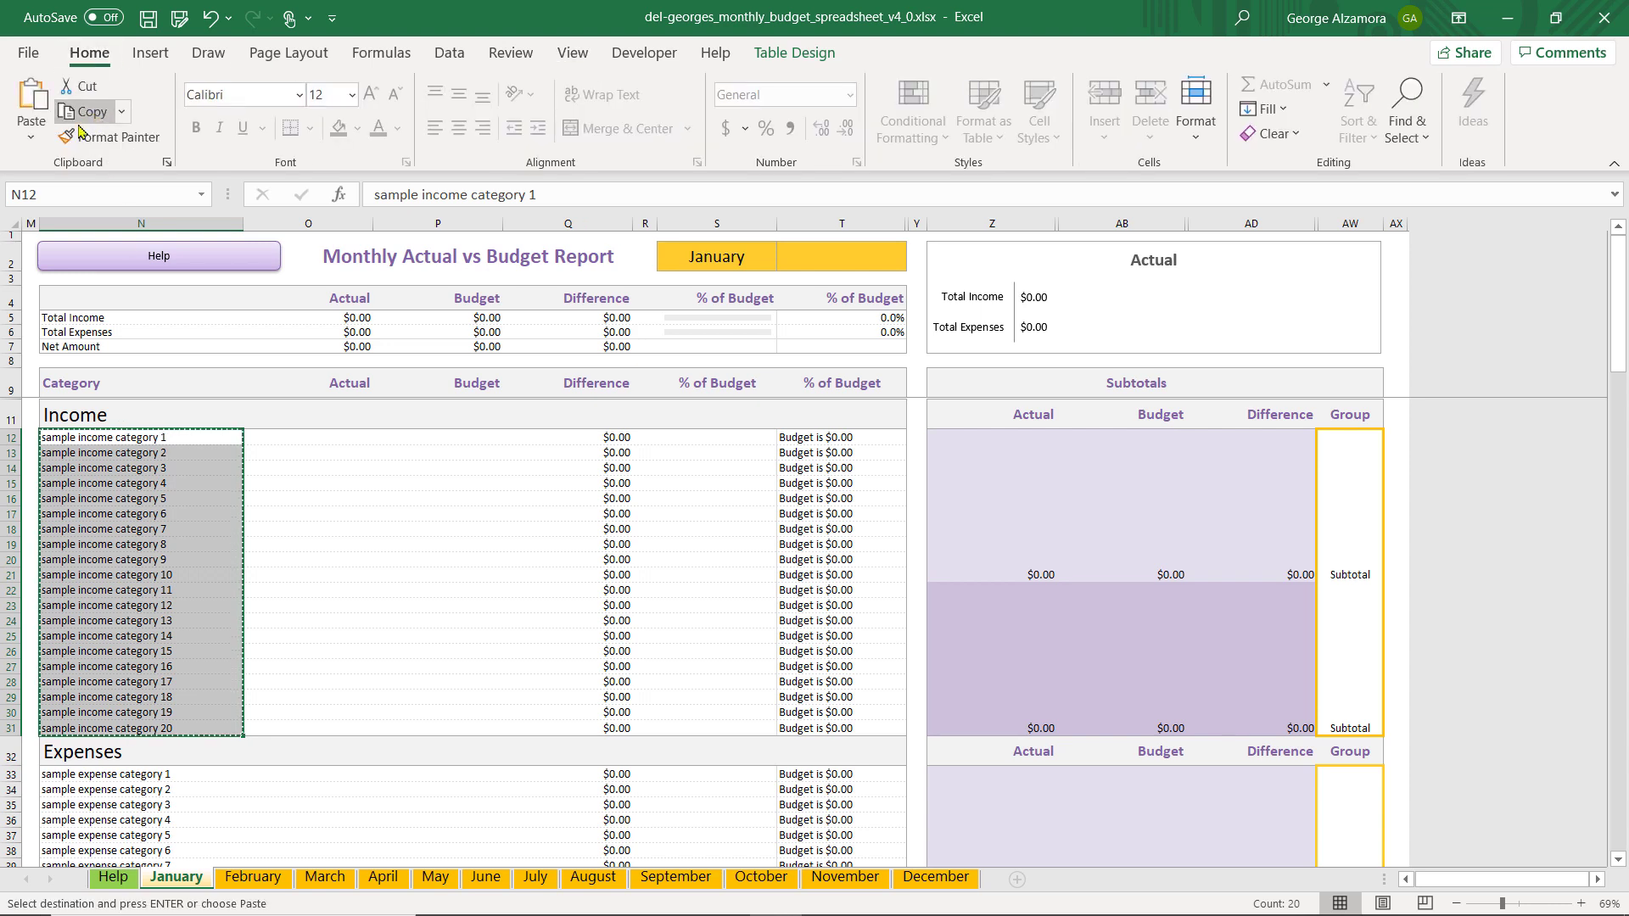
Paste the copied income categories as values only into the February sheet, starting at cell N12, using Paste Special
left_click(256, 886)
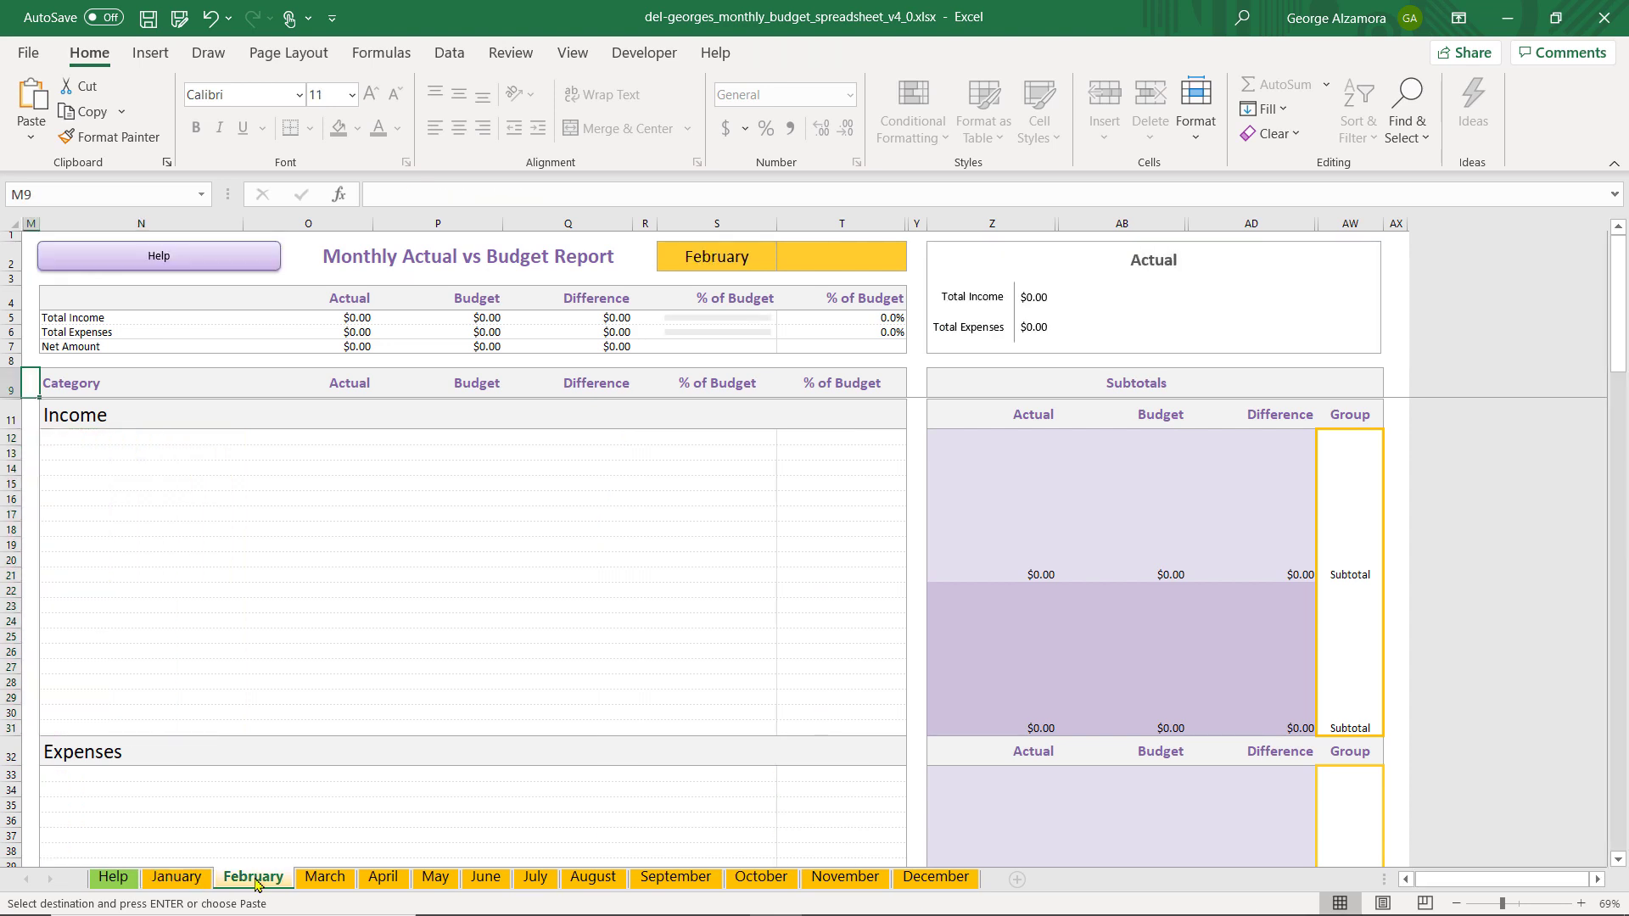
left_click(85, 436)
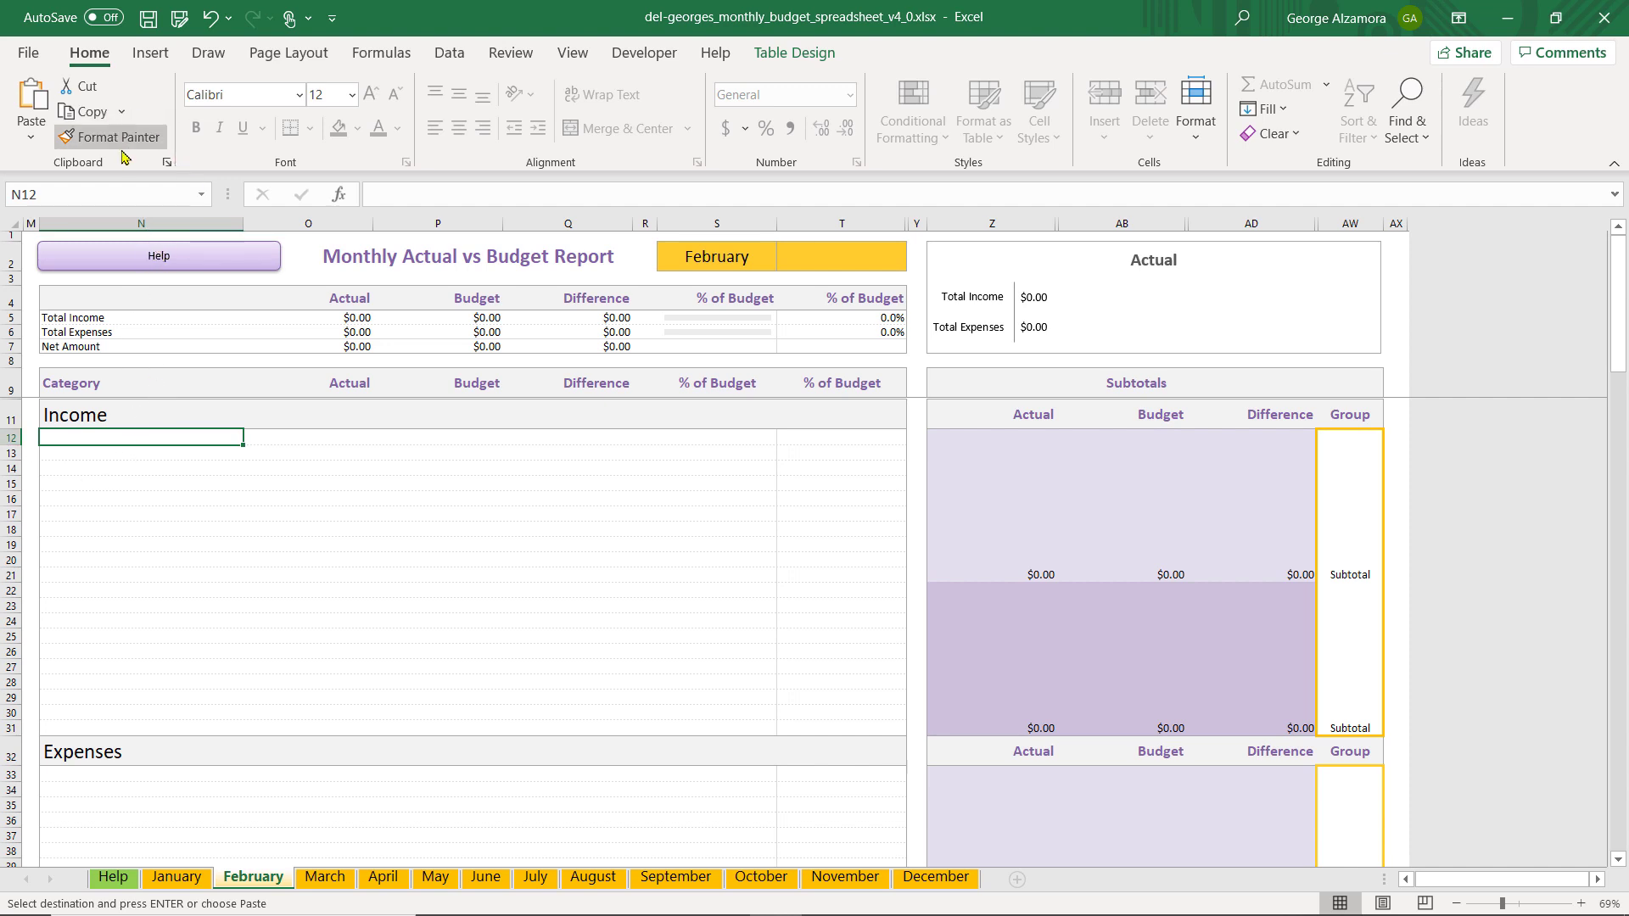
left_click(38, 146)
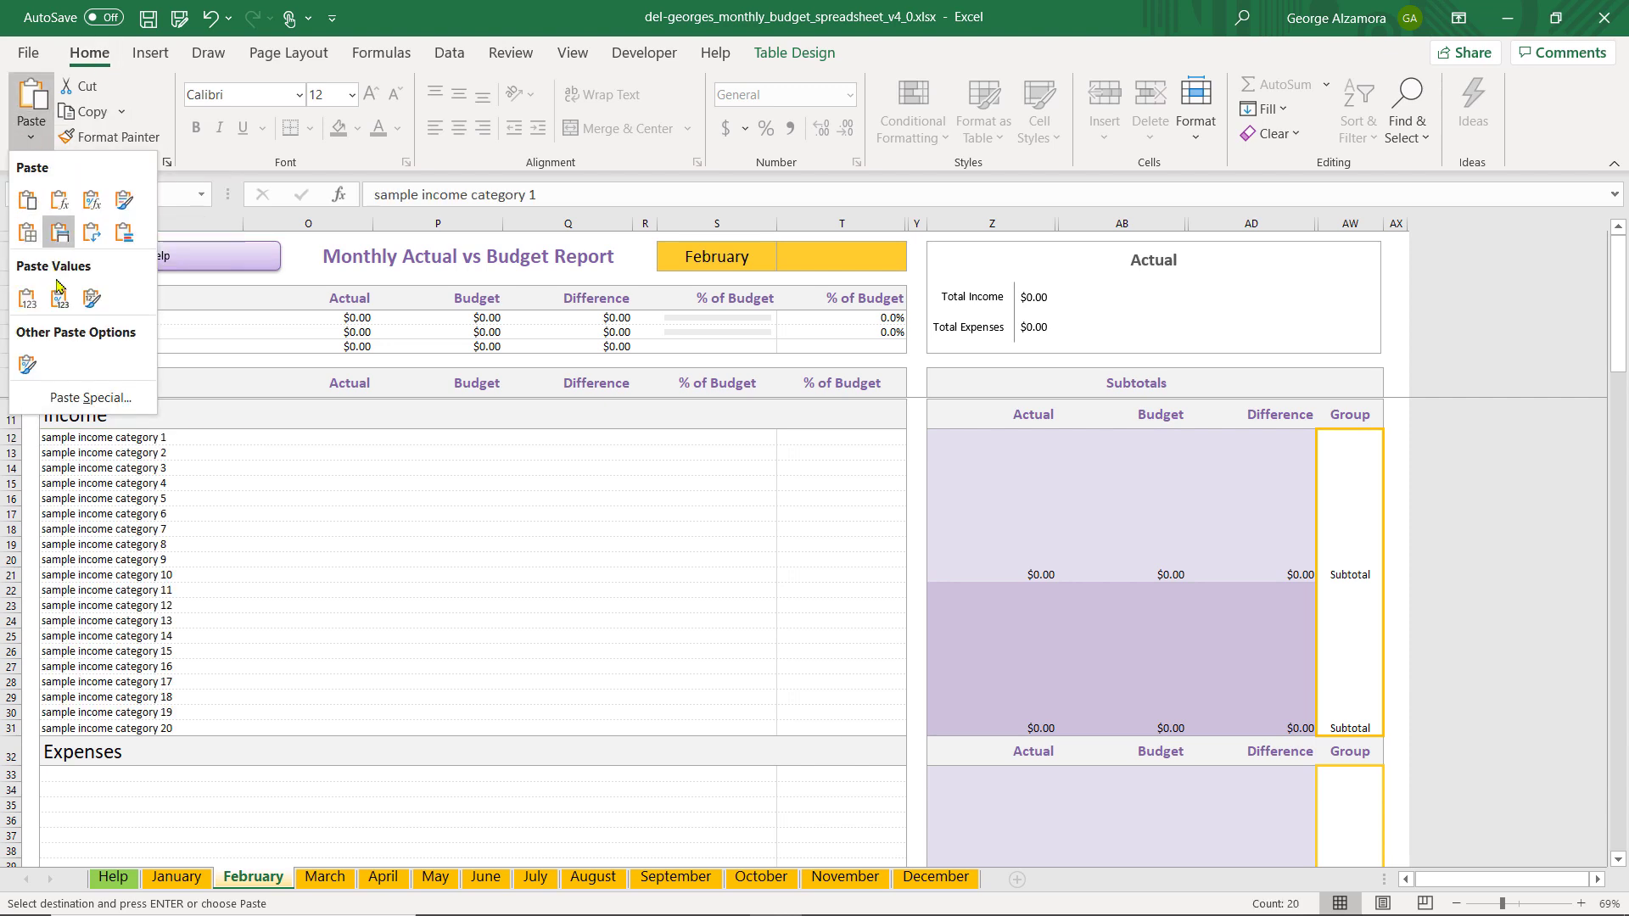
left_click(86, 398)
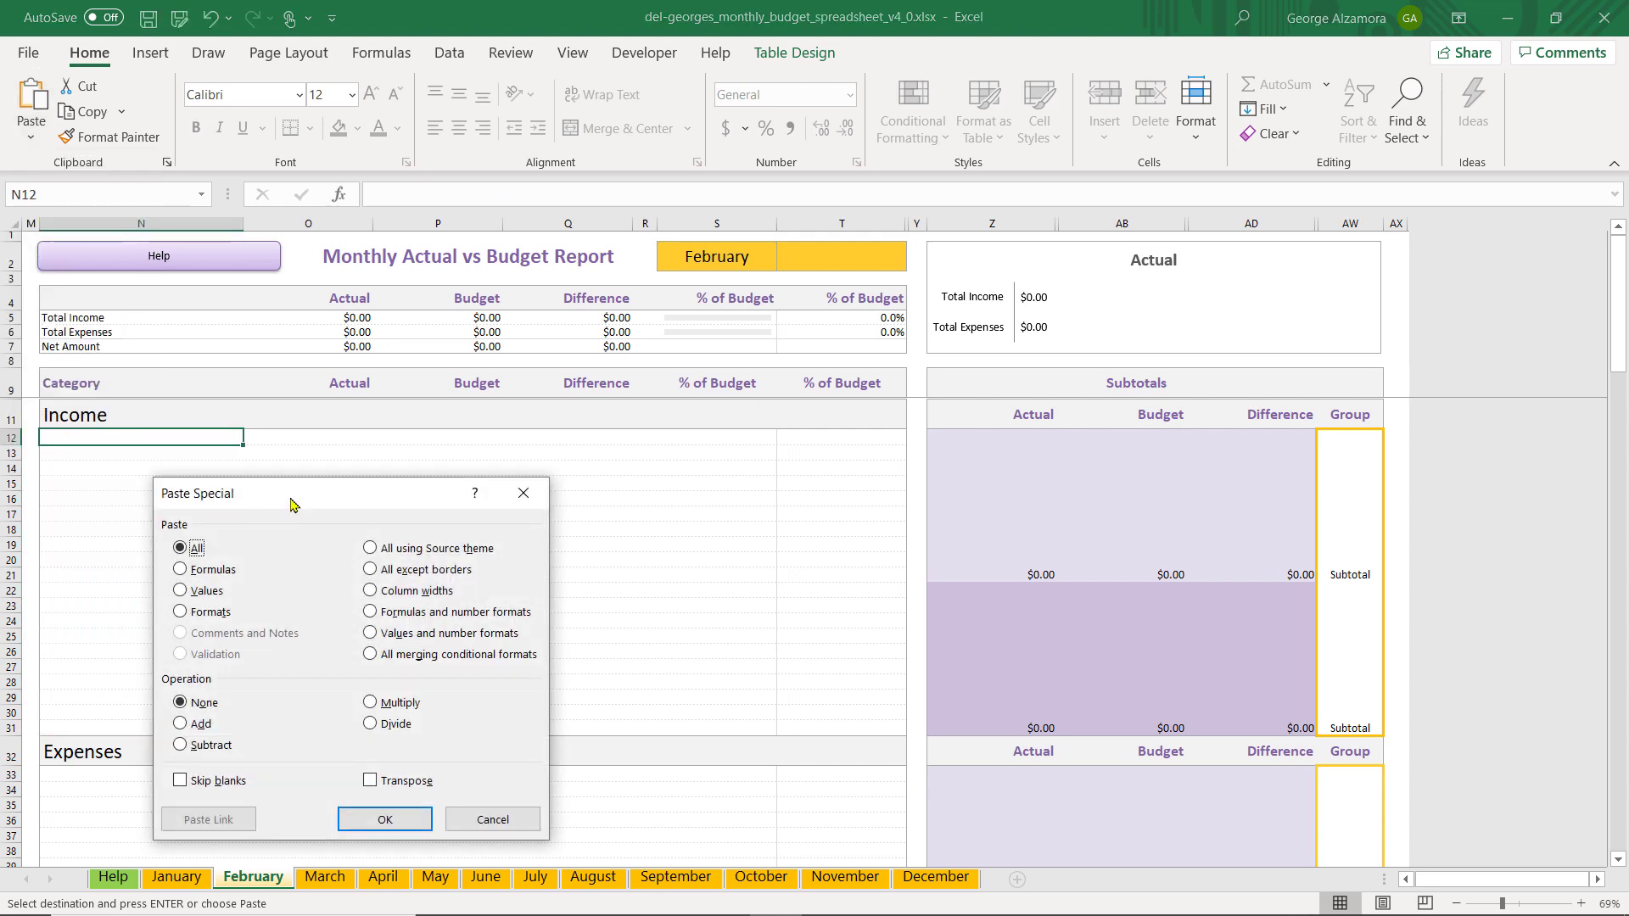
left_click_drag(293, 499, 859, 307)
left_click(748, 397)
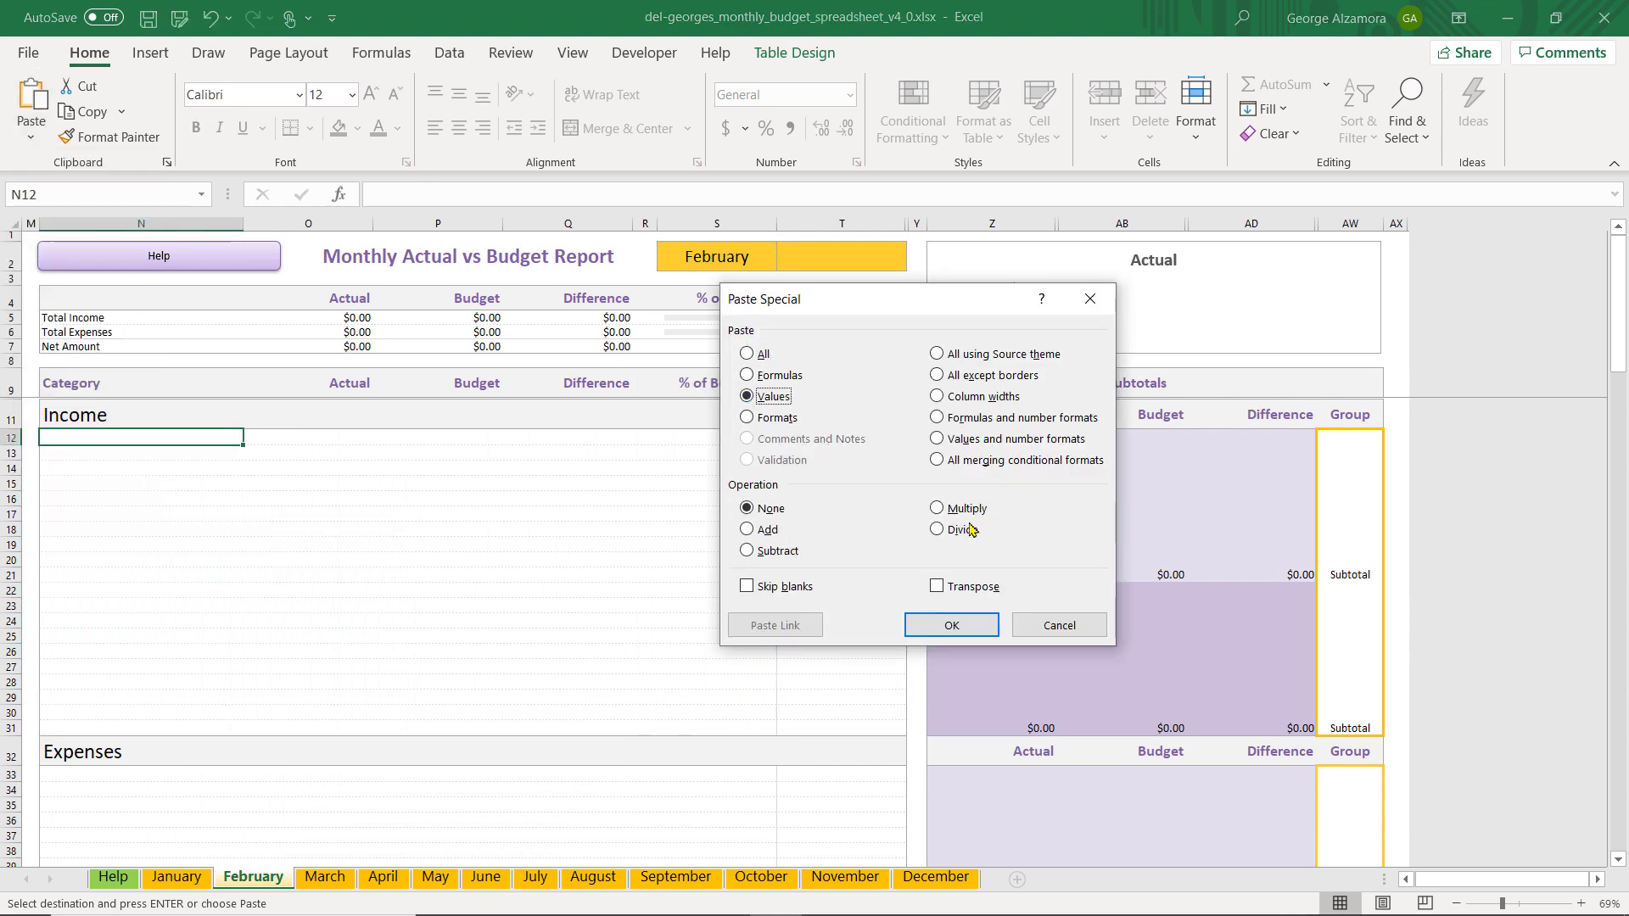
left_click(950, 628)
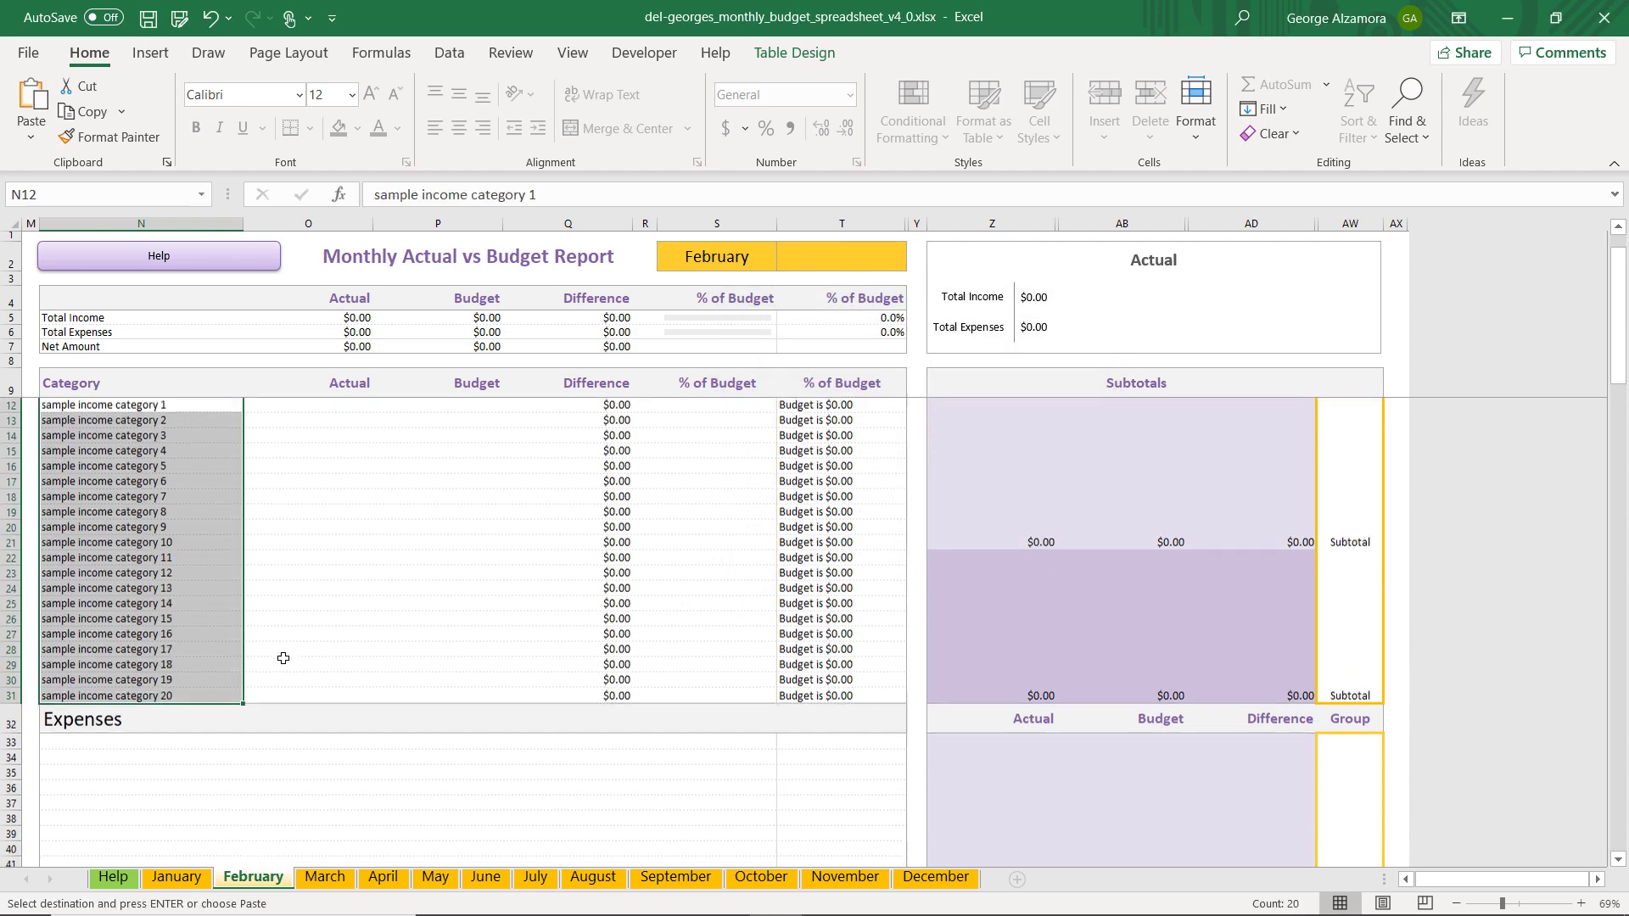
scroll(284, 658, "down", 1)
Copy the expense categories in cells N33 to N152 of the January sheet
left_click(173, 882)
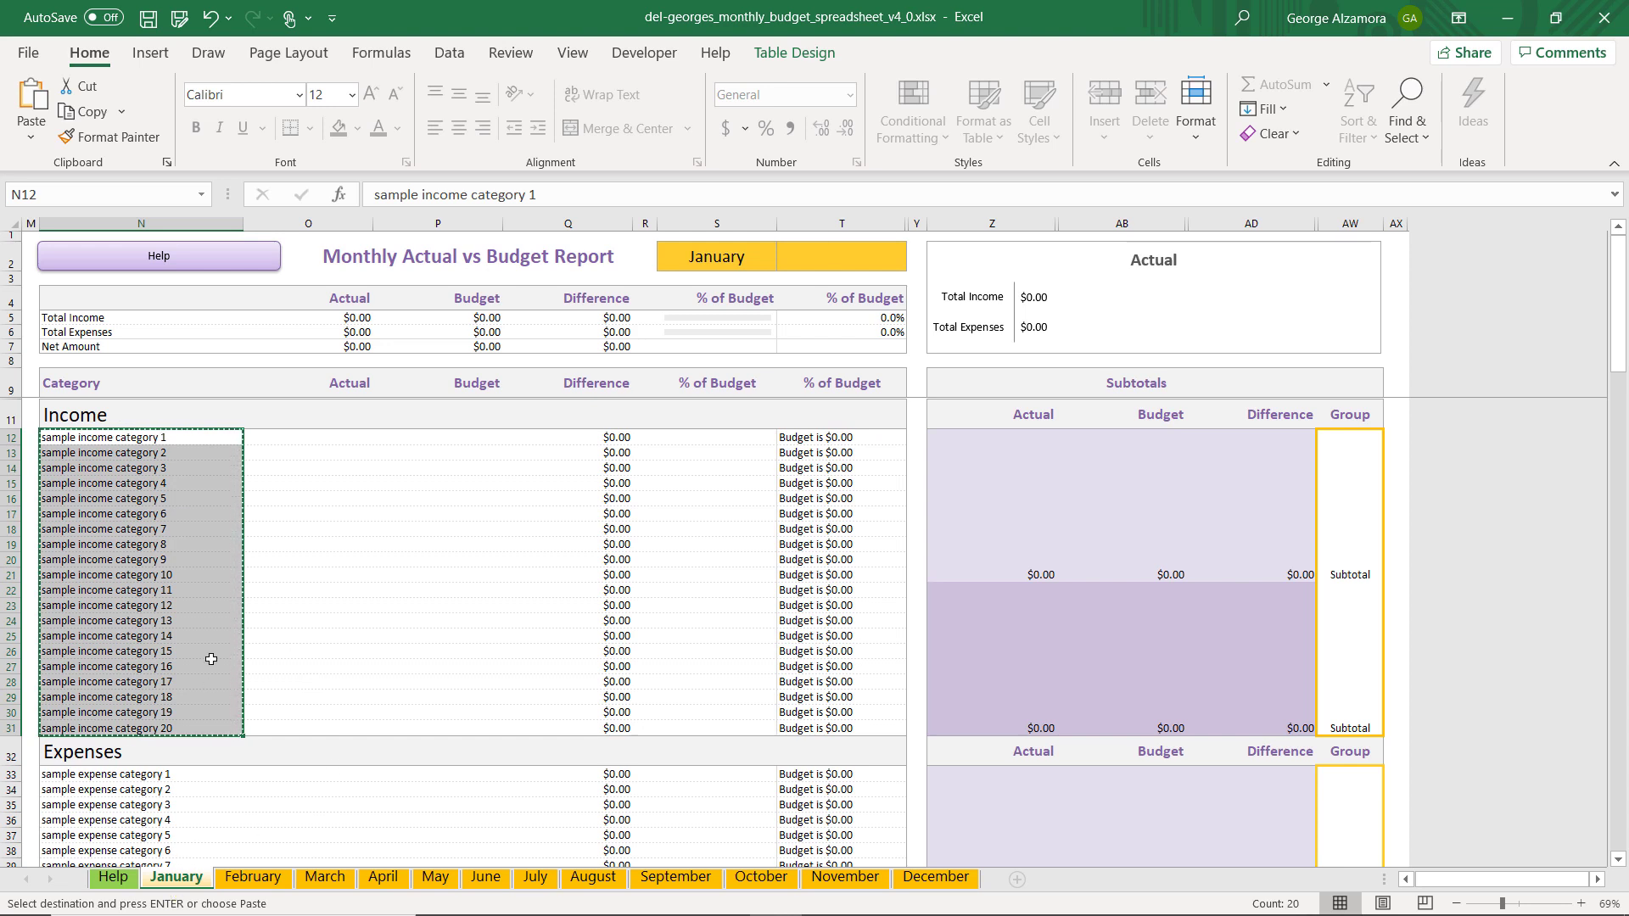
scroll(207, 656, "down", 4)
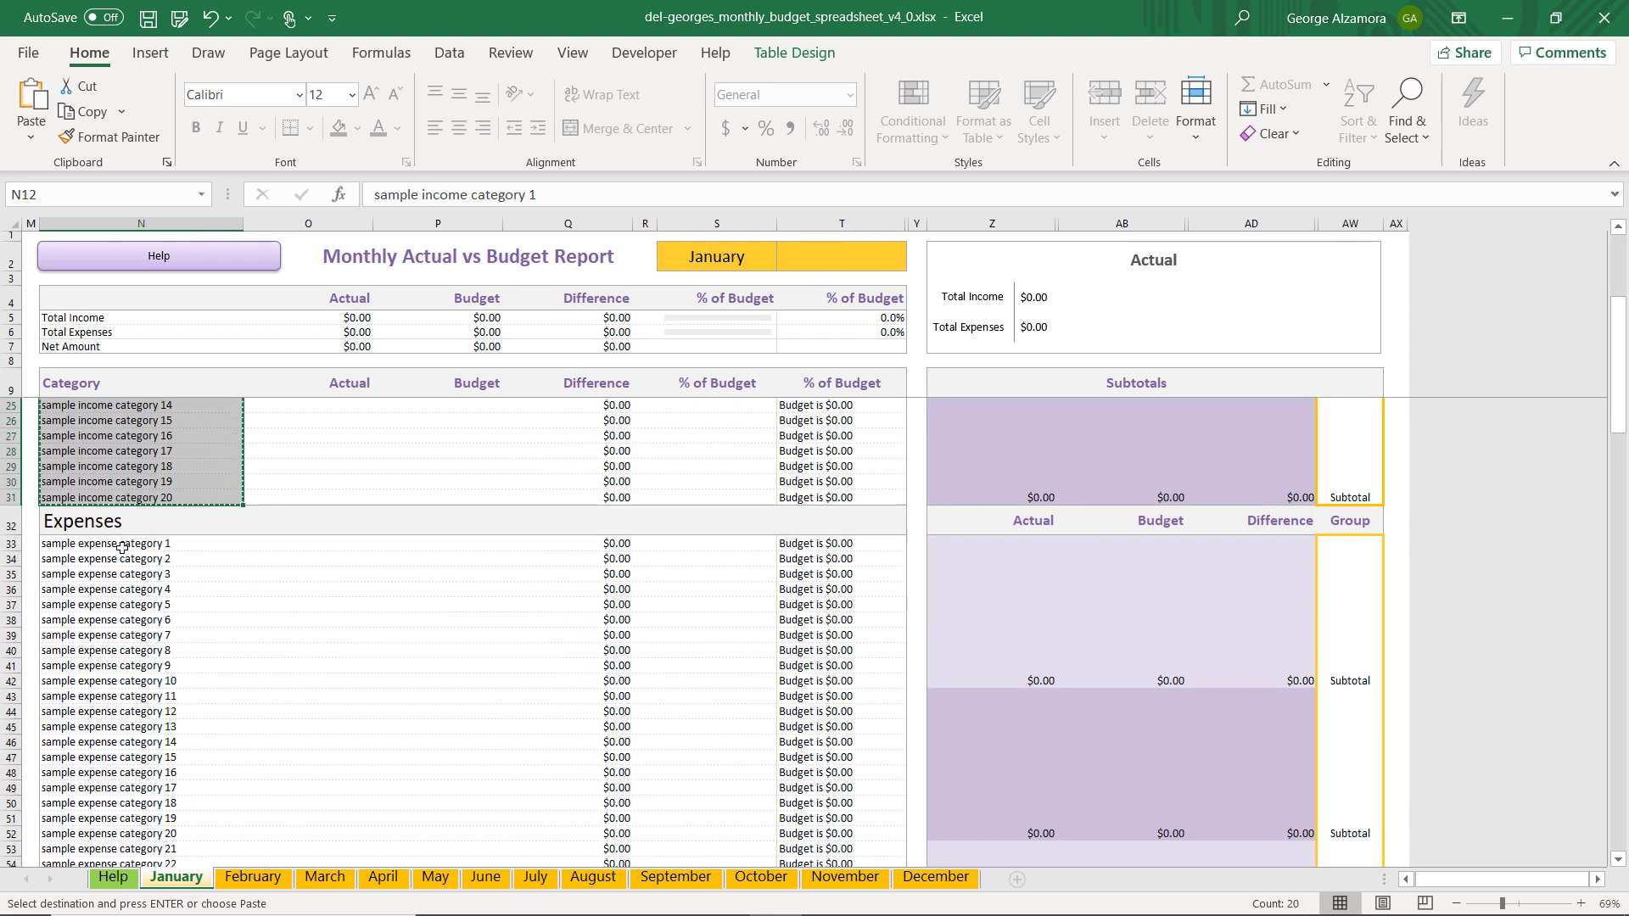
left_click(114, 544)
key("Escape")
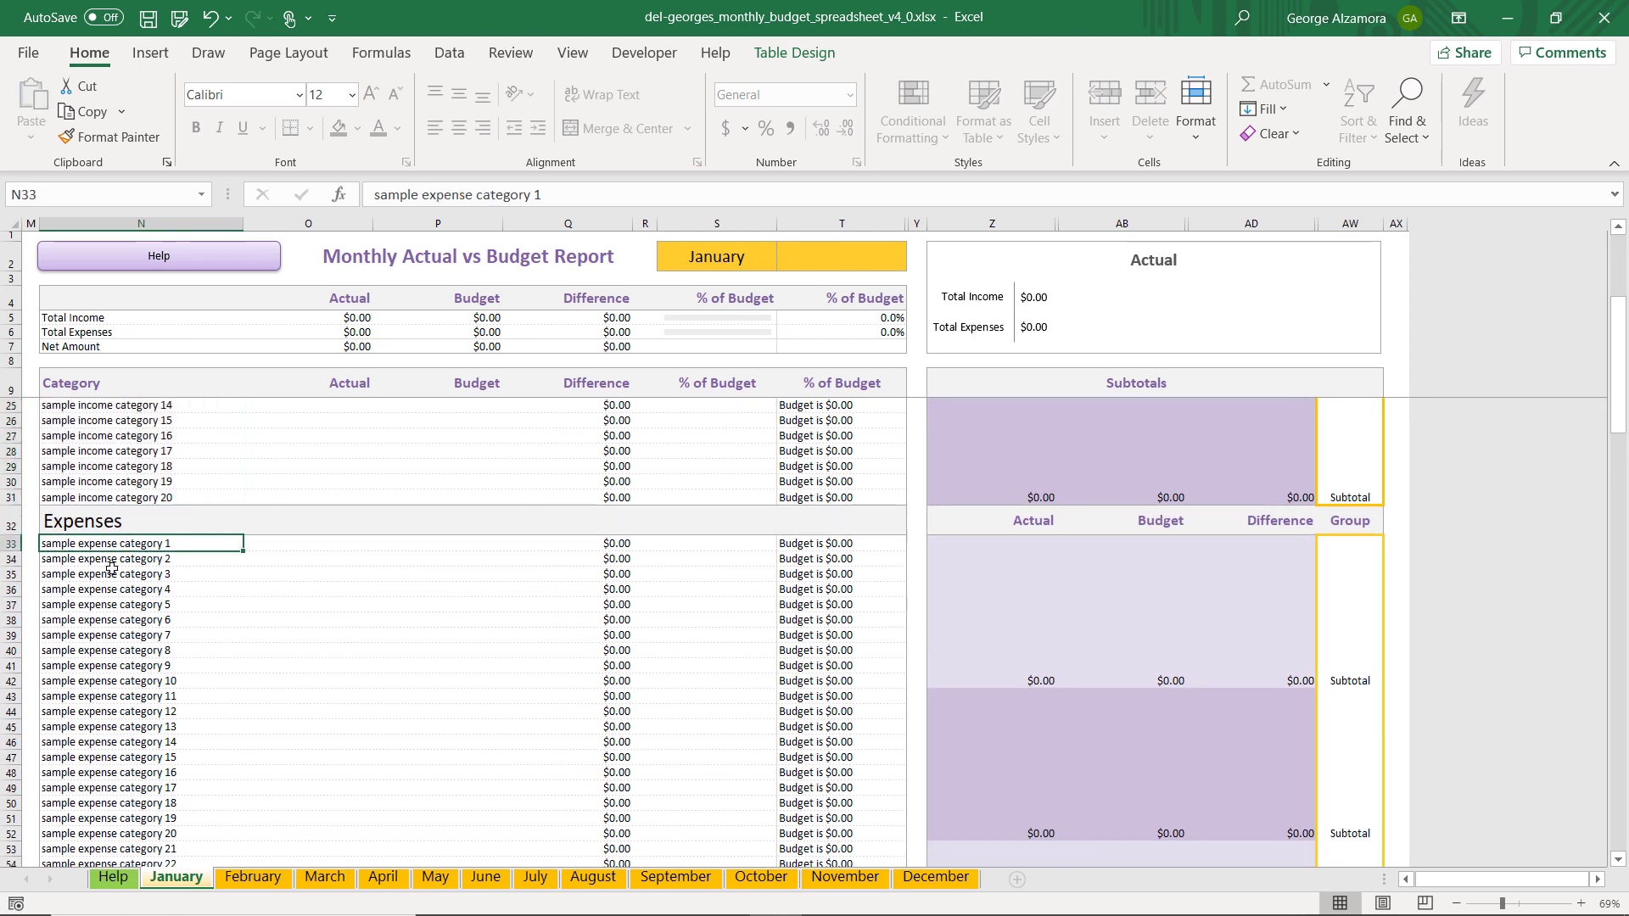
left_click_drag(138, 547, 149, 767)
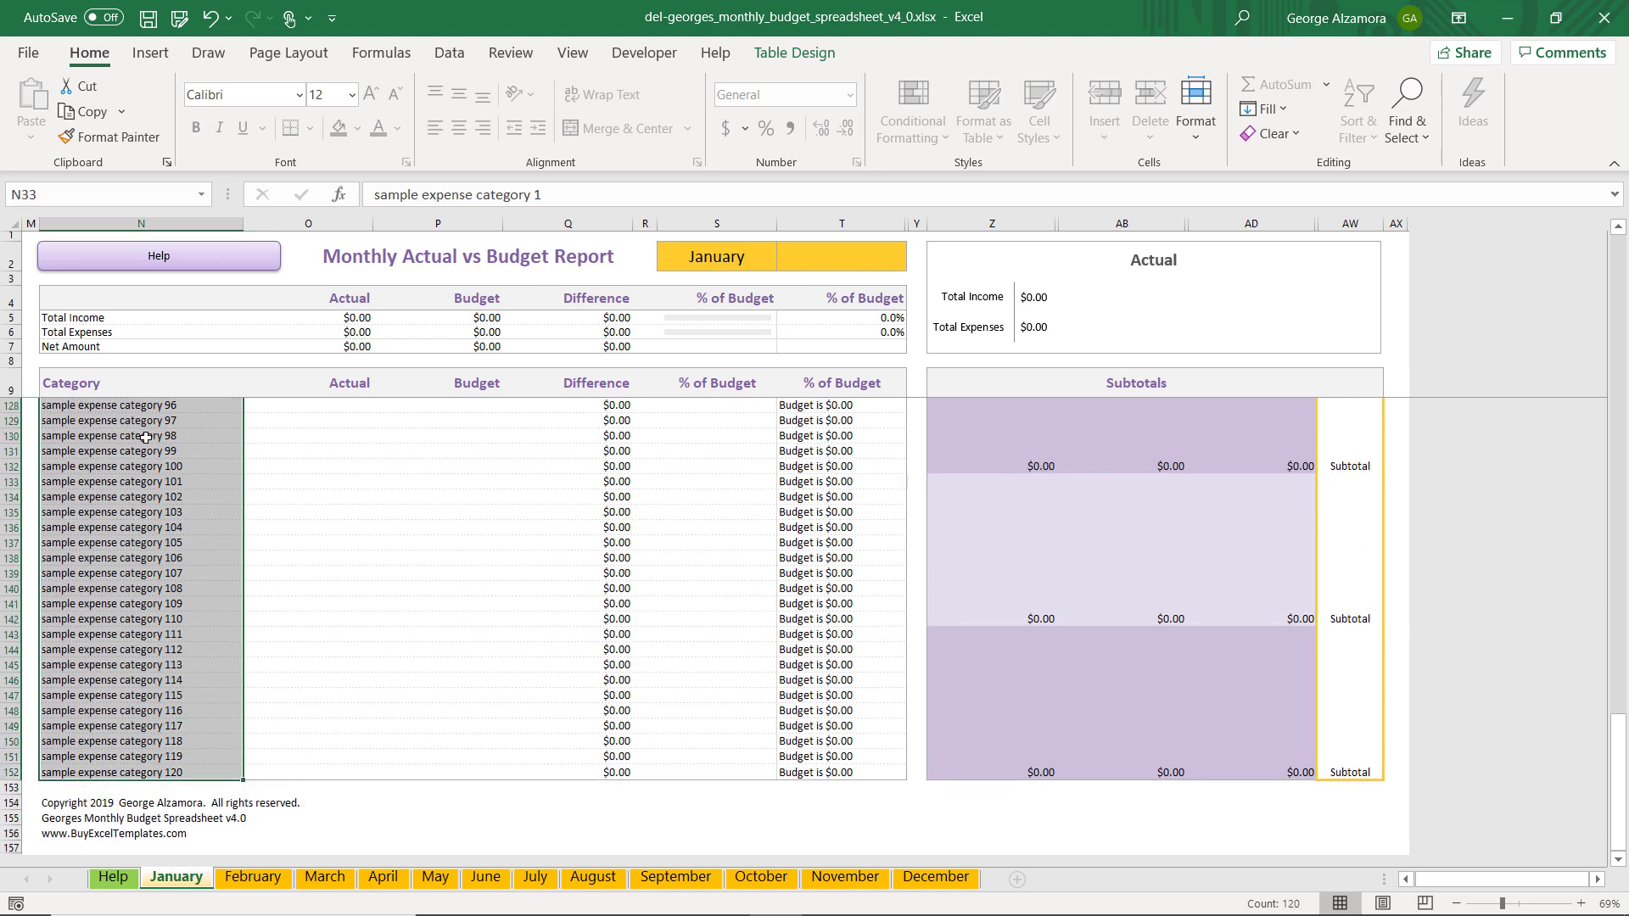
right_click(143, 431)
left_click(432, 35)
left_click(82, 118)
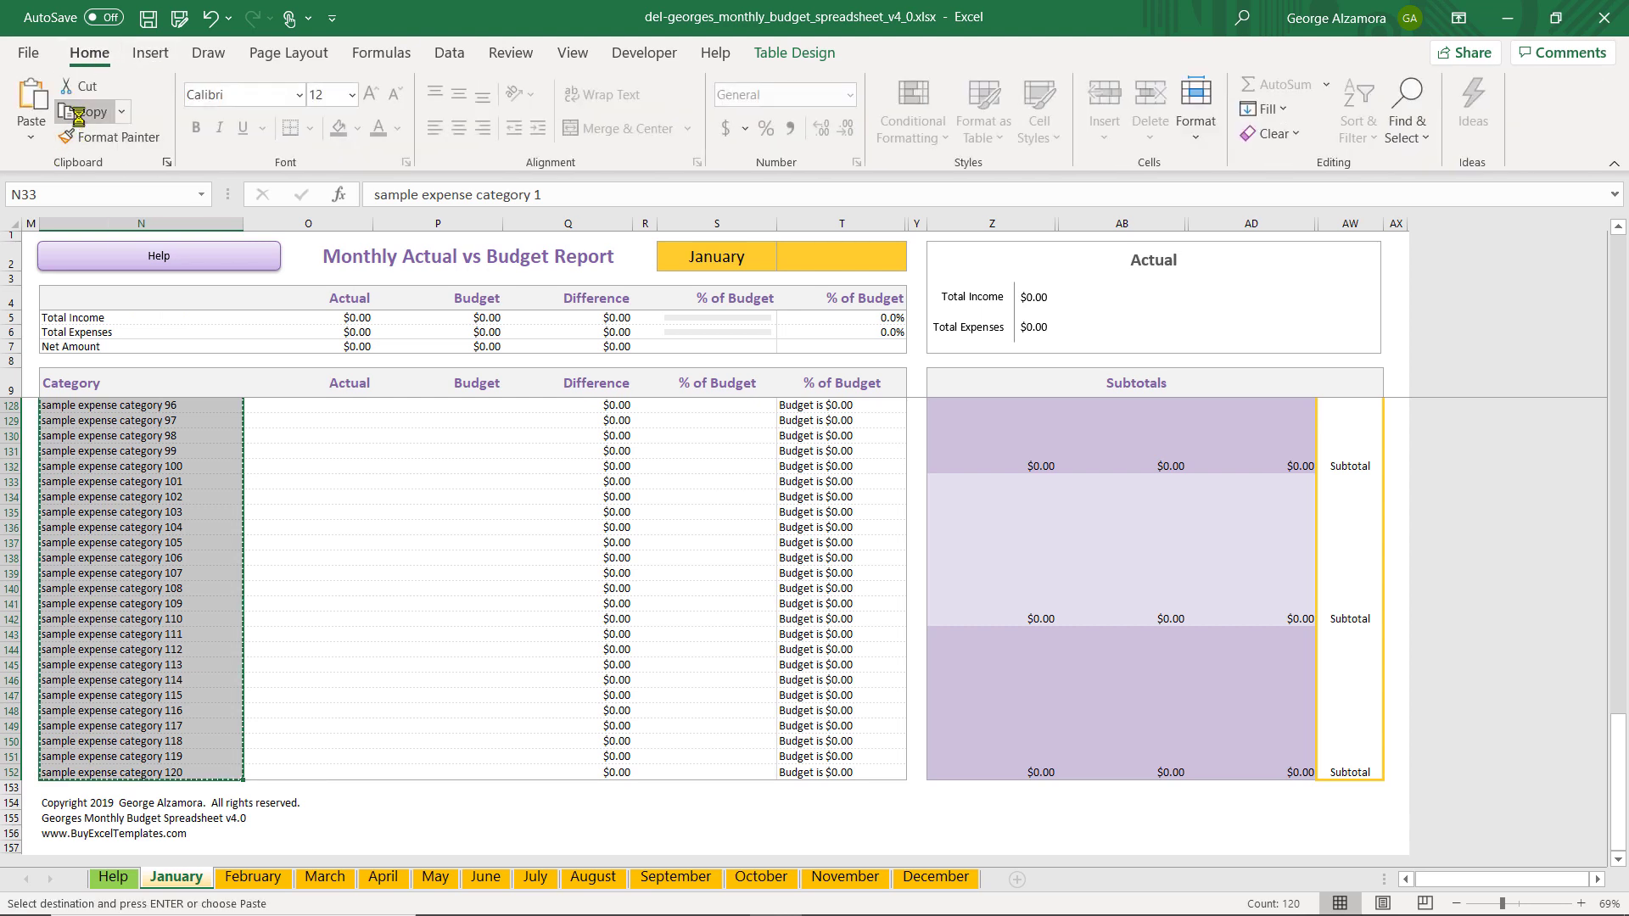
Paste the copied expense categories as values only into the February sheet, starting at cell N33, and check the list down to its end
left_click(248, 880)
scroll(258, 640, "down", 2)
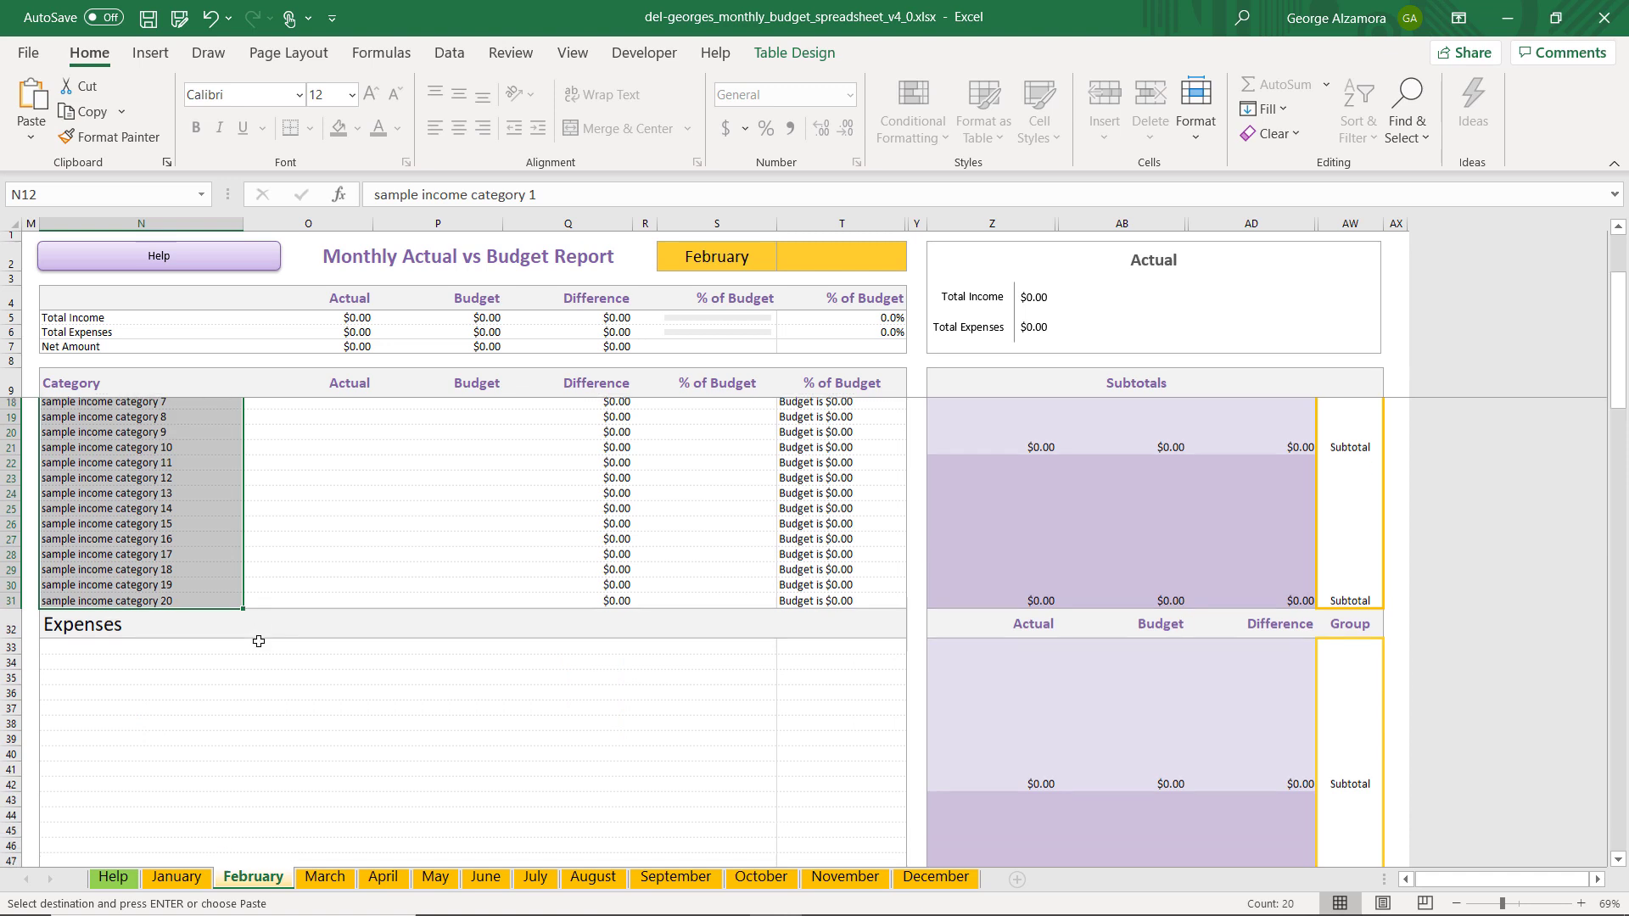
left_click(104, 586)
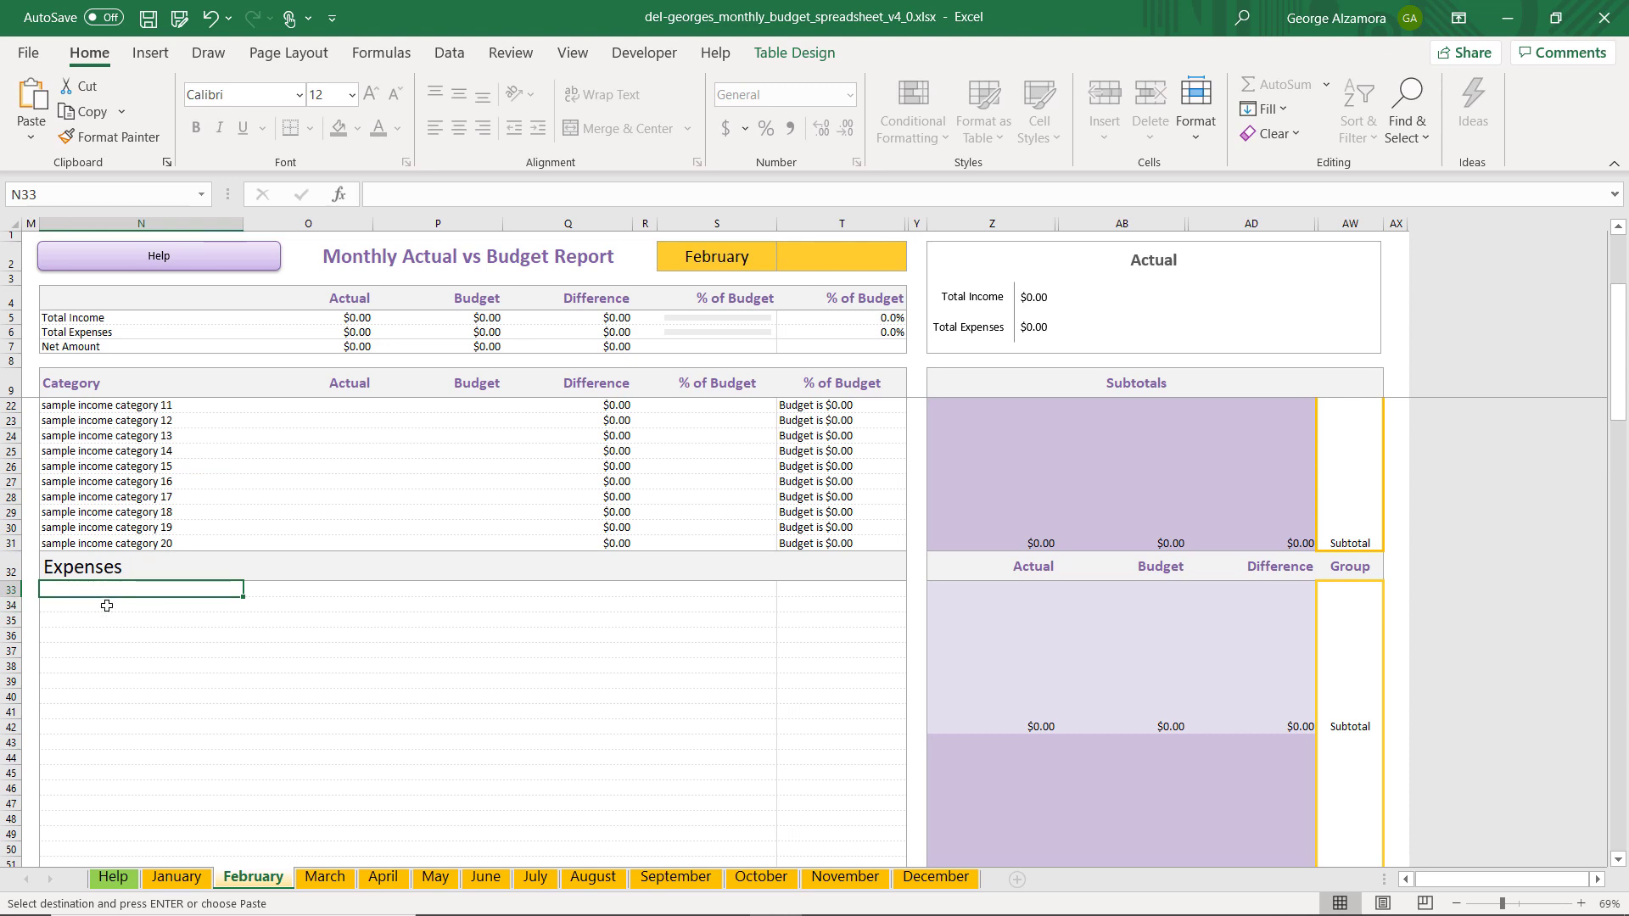
left_click(30, 146)
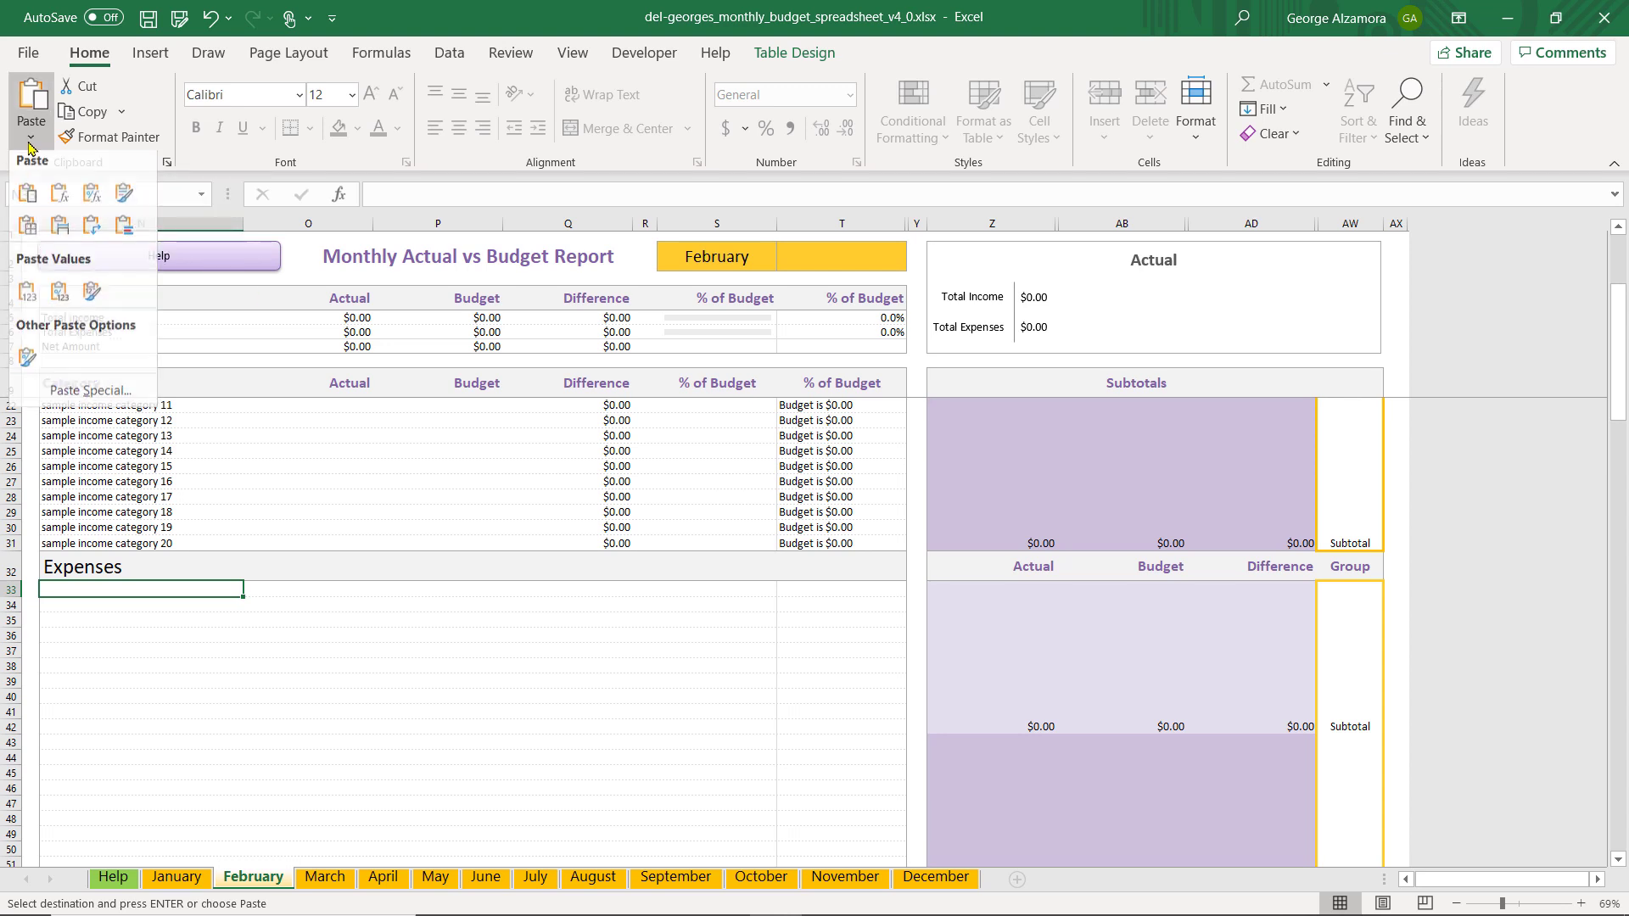
left_click(91, 398)
left_click(772, 399)
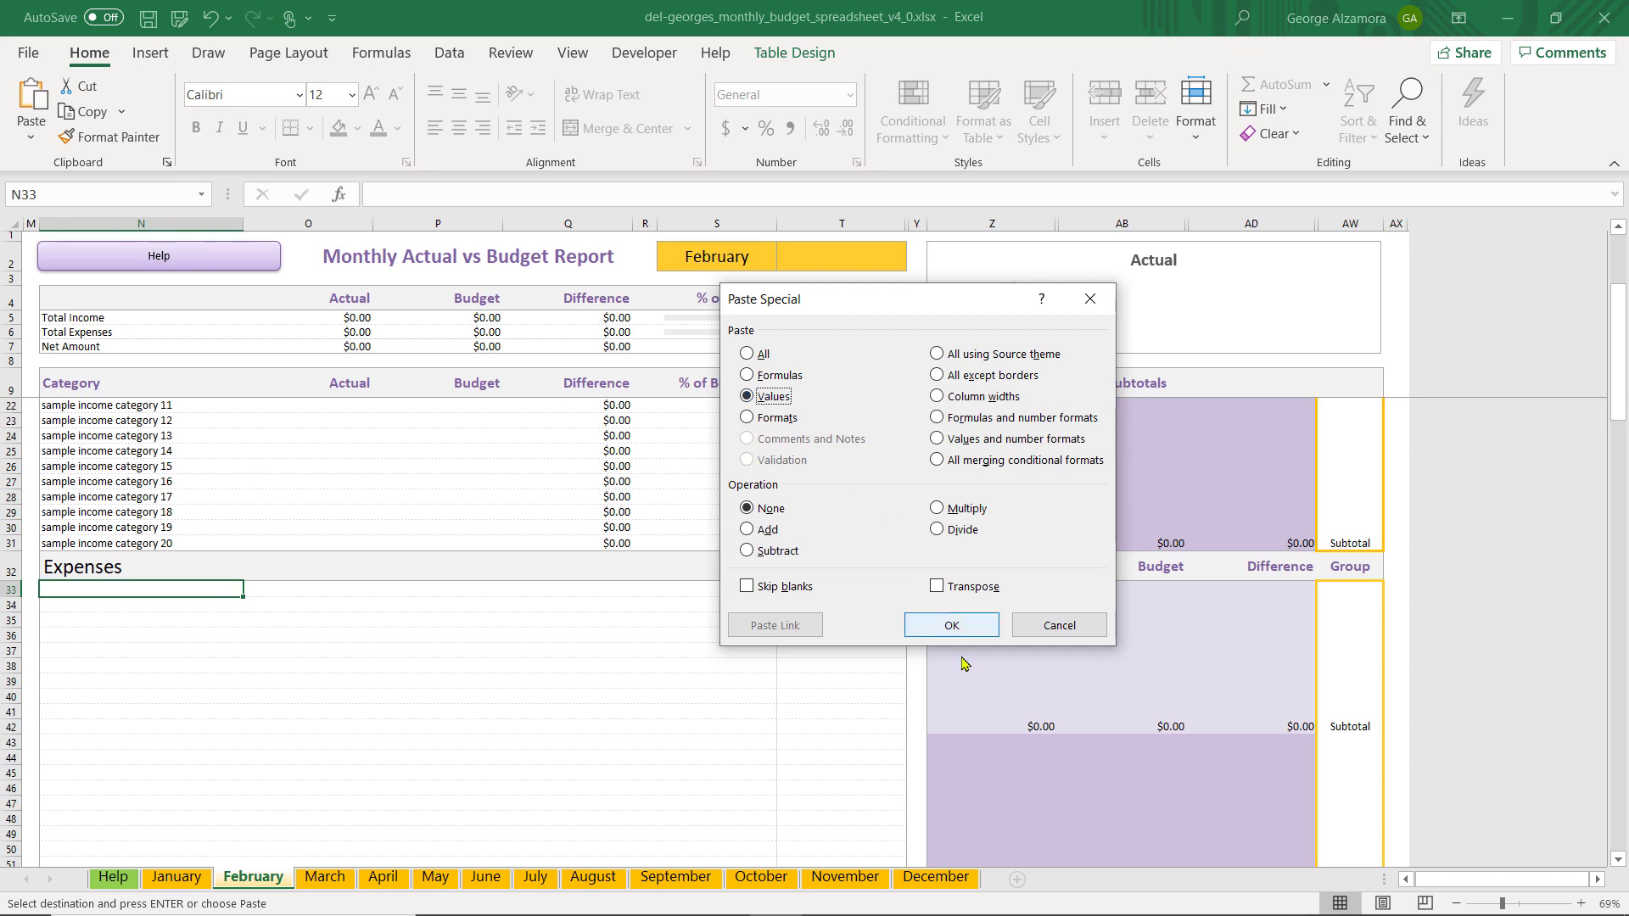
left_click(957, 625)
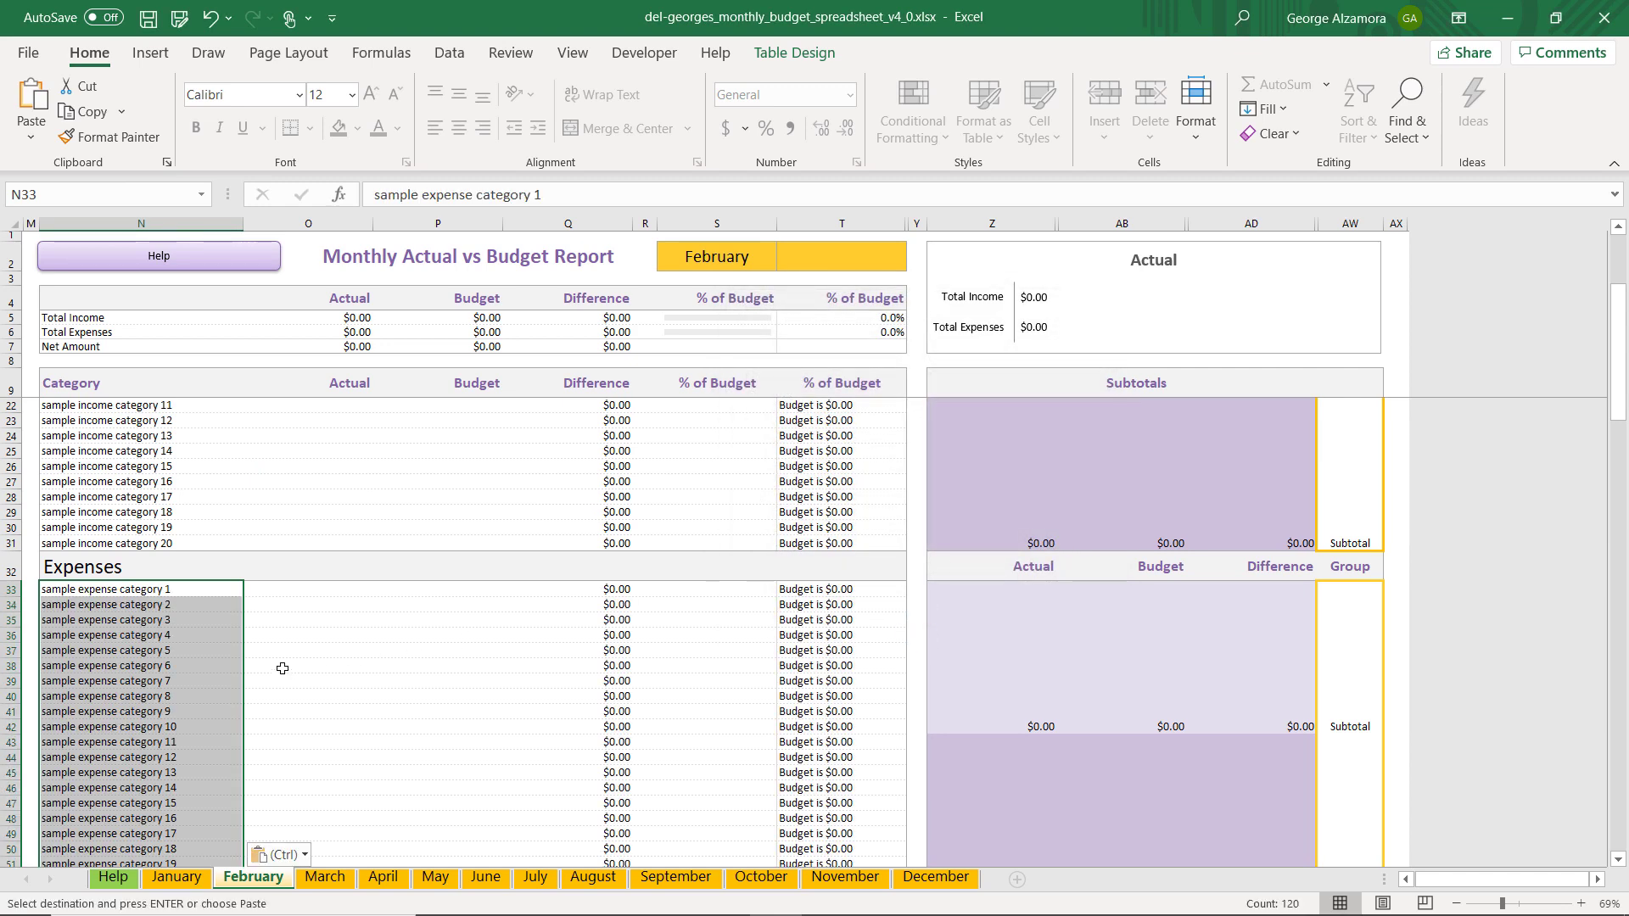
scroll(283, 669, "down", 20)
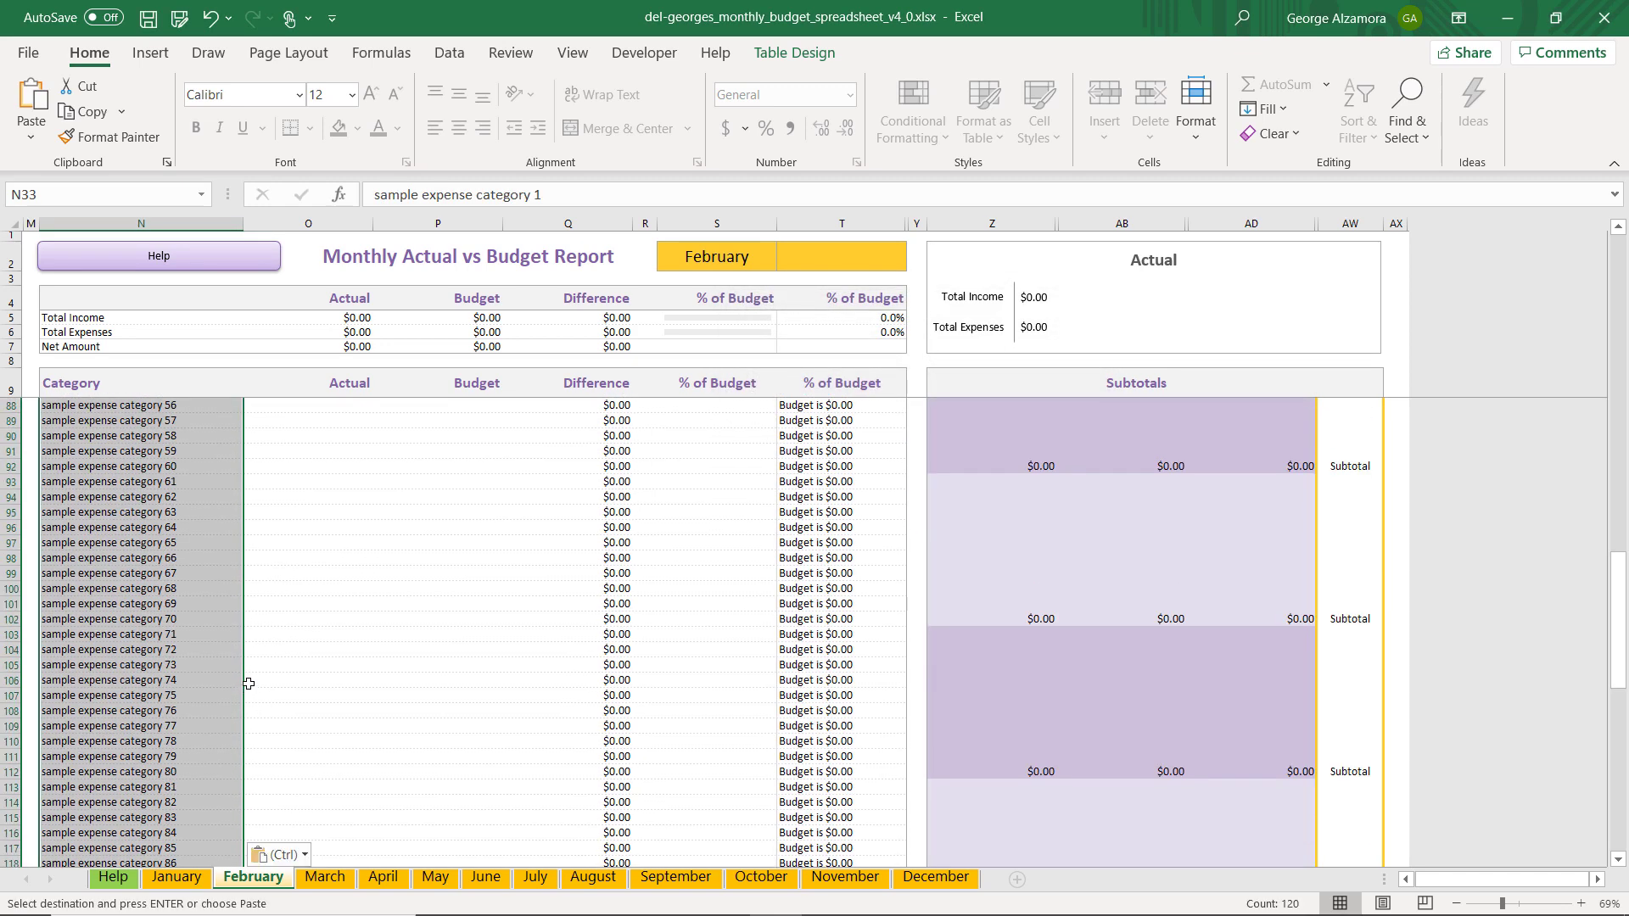
scroll(248, 683, "down", 16)
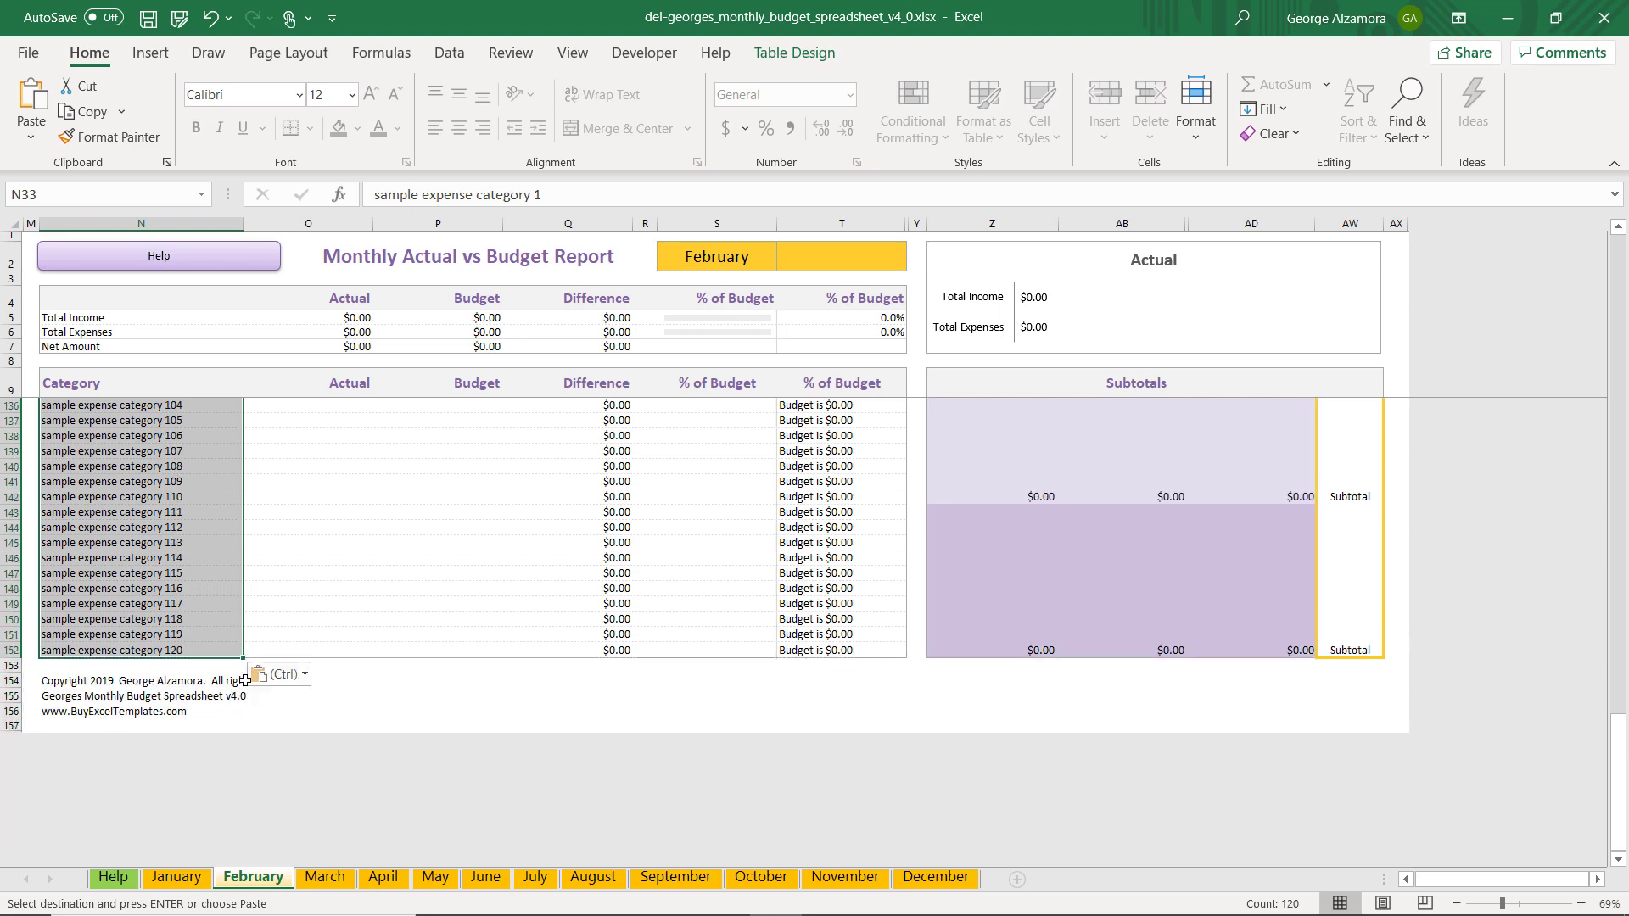
Select cell N12 on the February sheet, clear the copy marker, and compare the category list with the January sheet
scroll(255, 678, "up", 20)
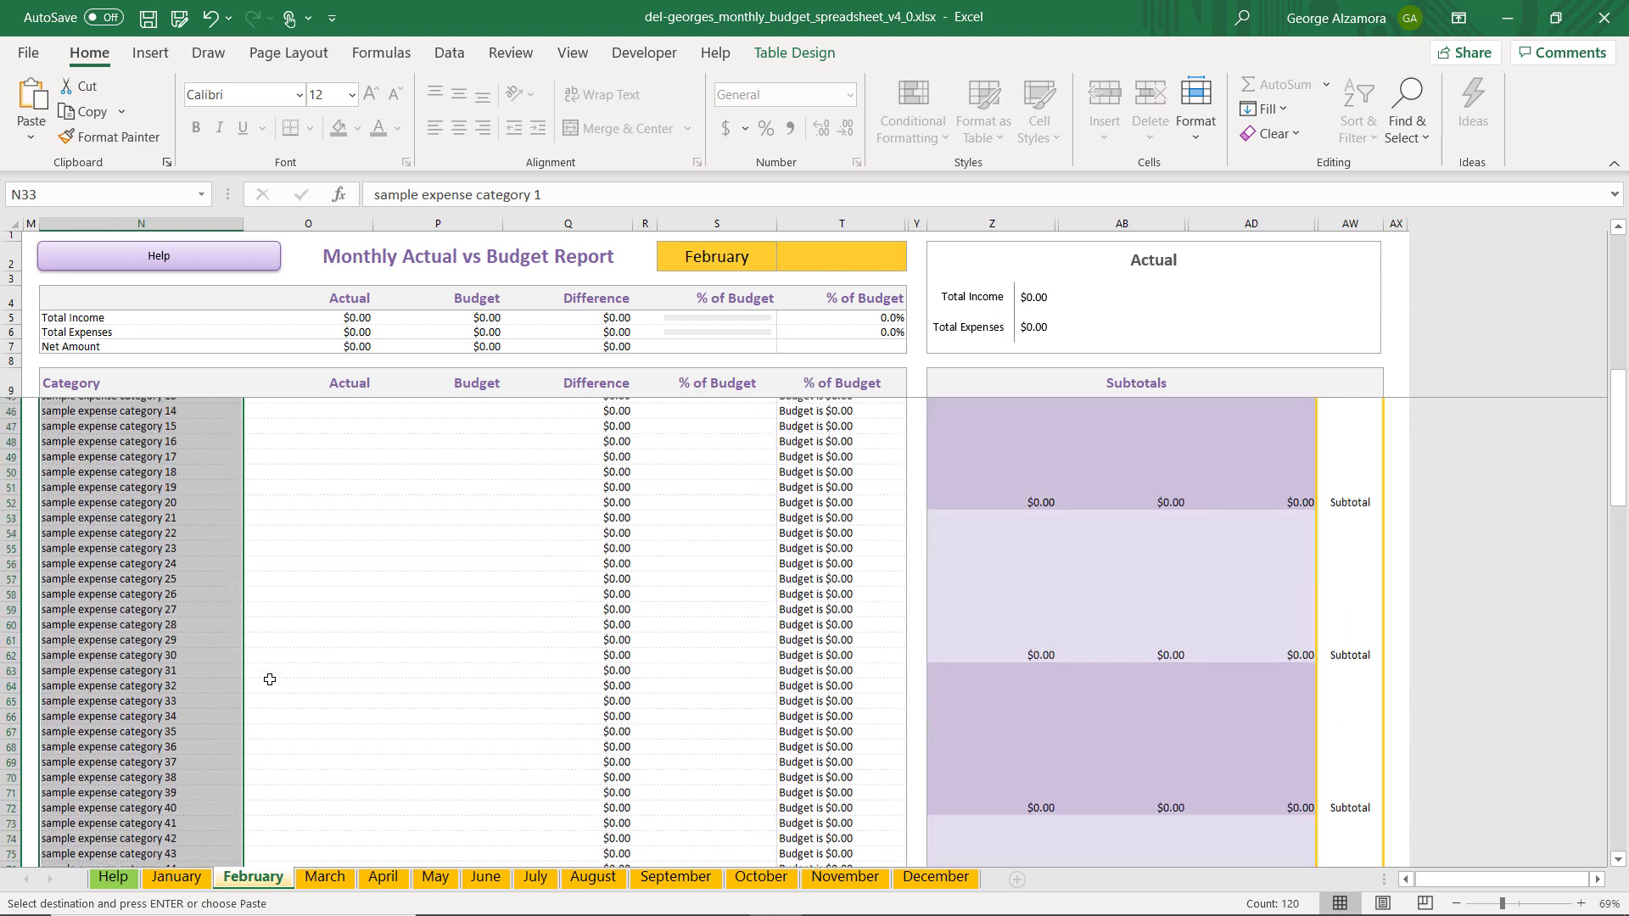
scroll(269, 680, "up", 12)
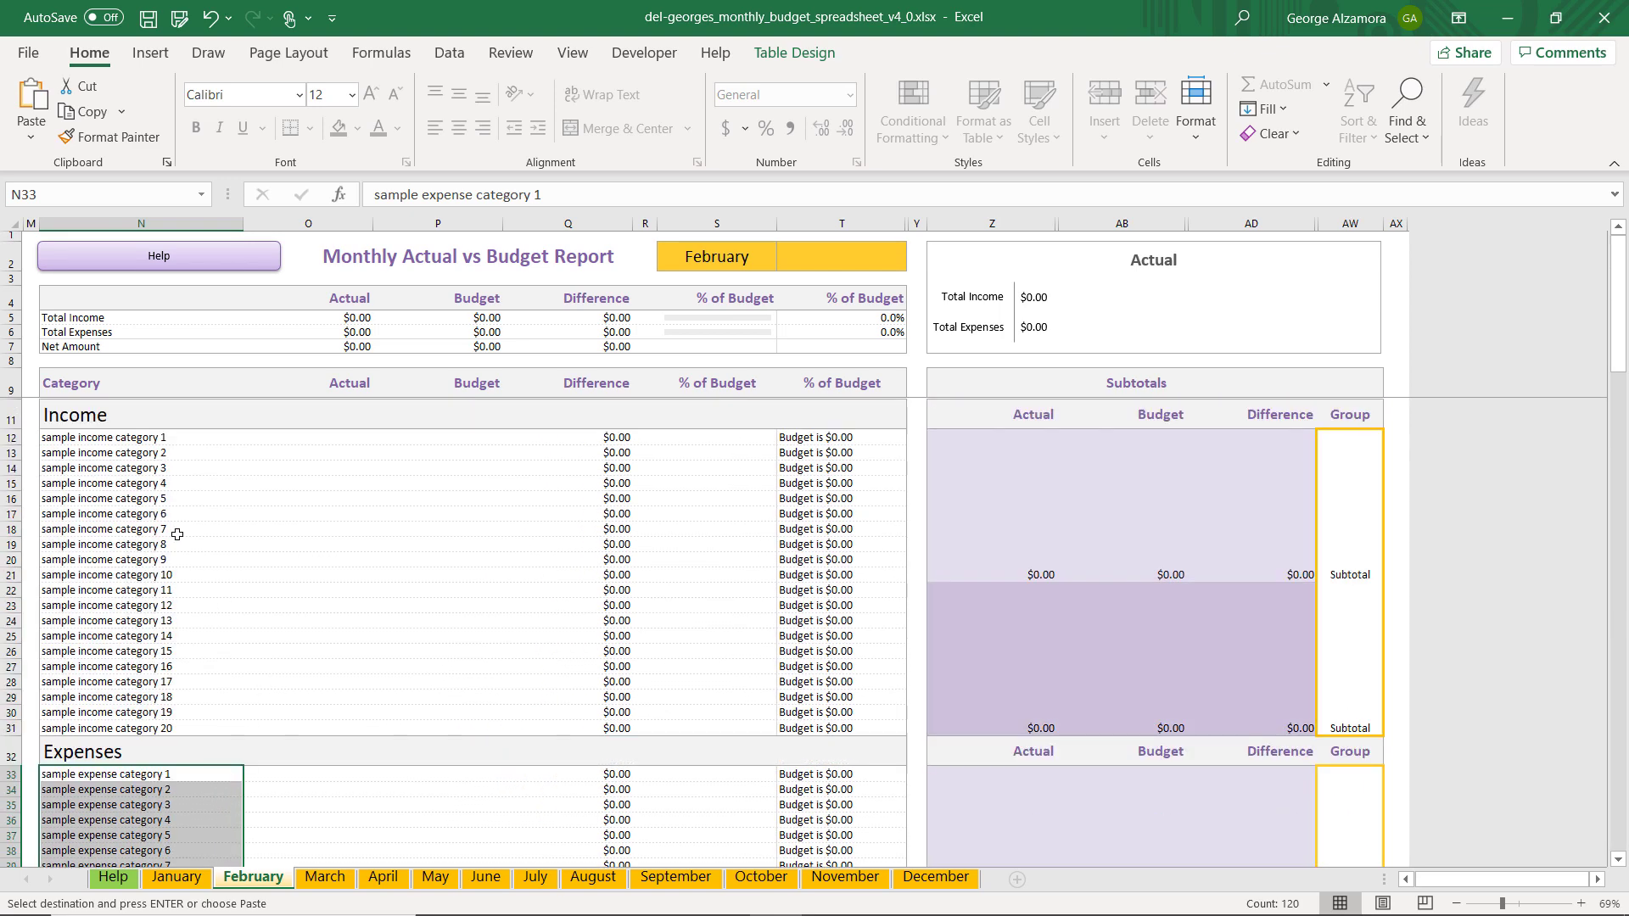
left_click(156, 437)
key("Escape")
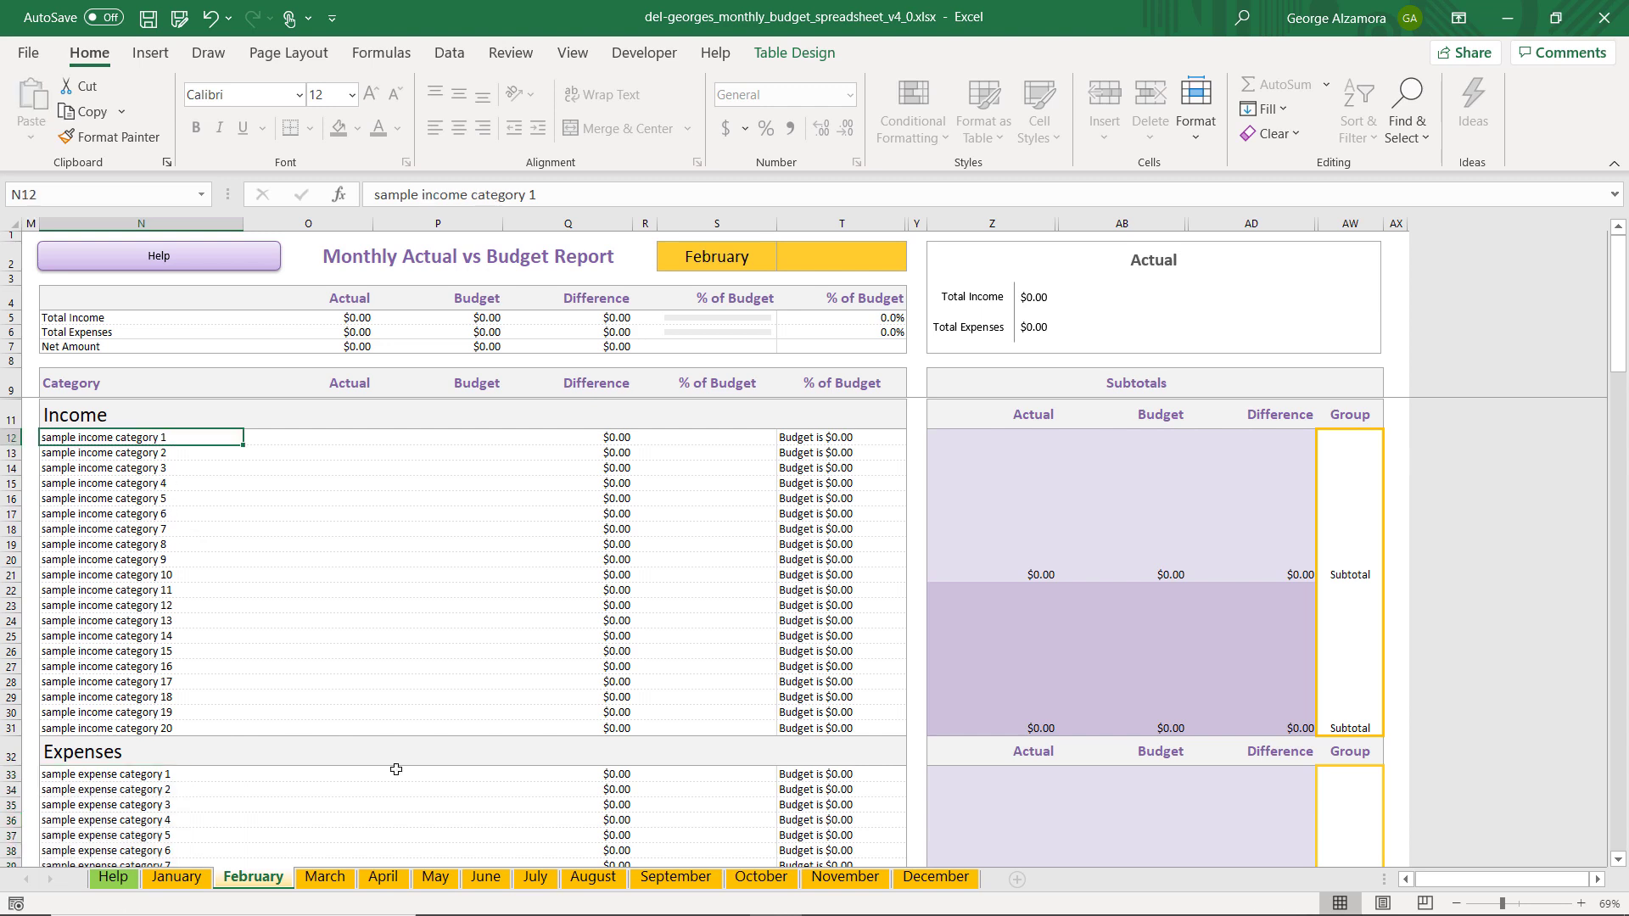
left_click(175, 880)
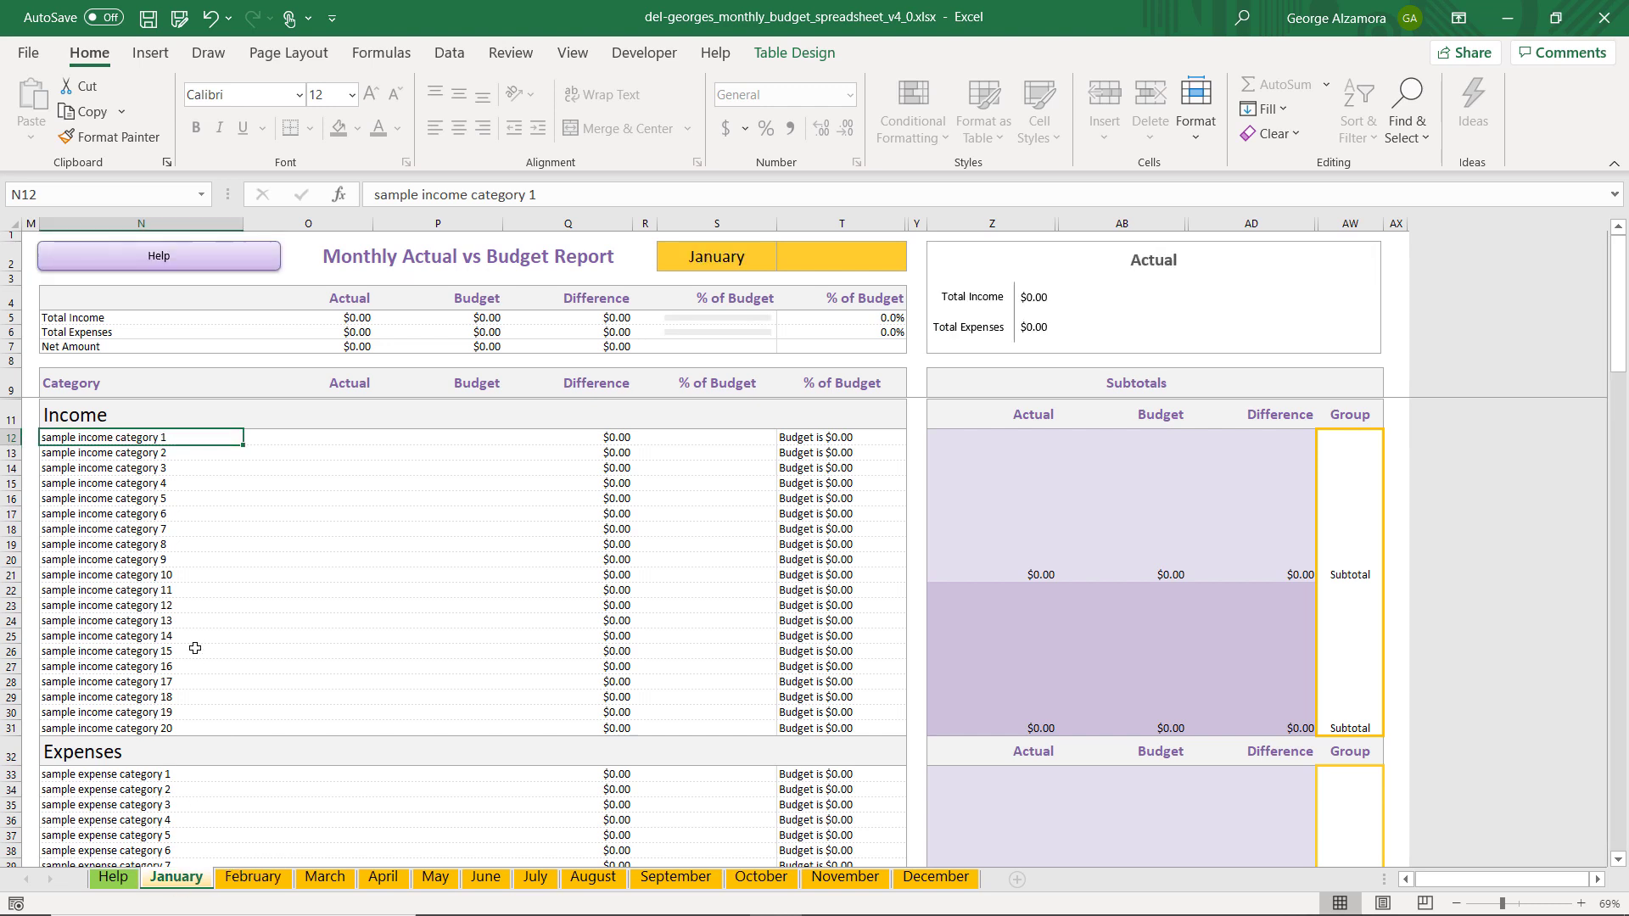
key("ctrl+Page_Down")
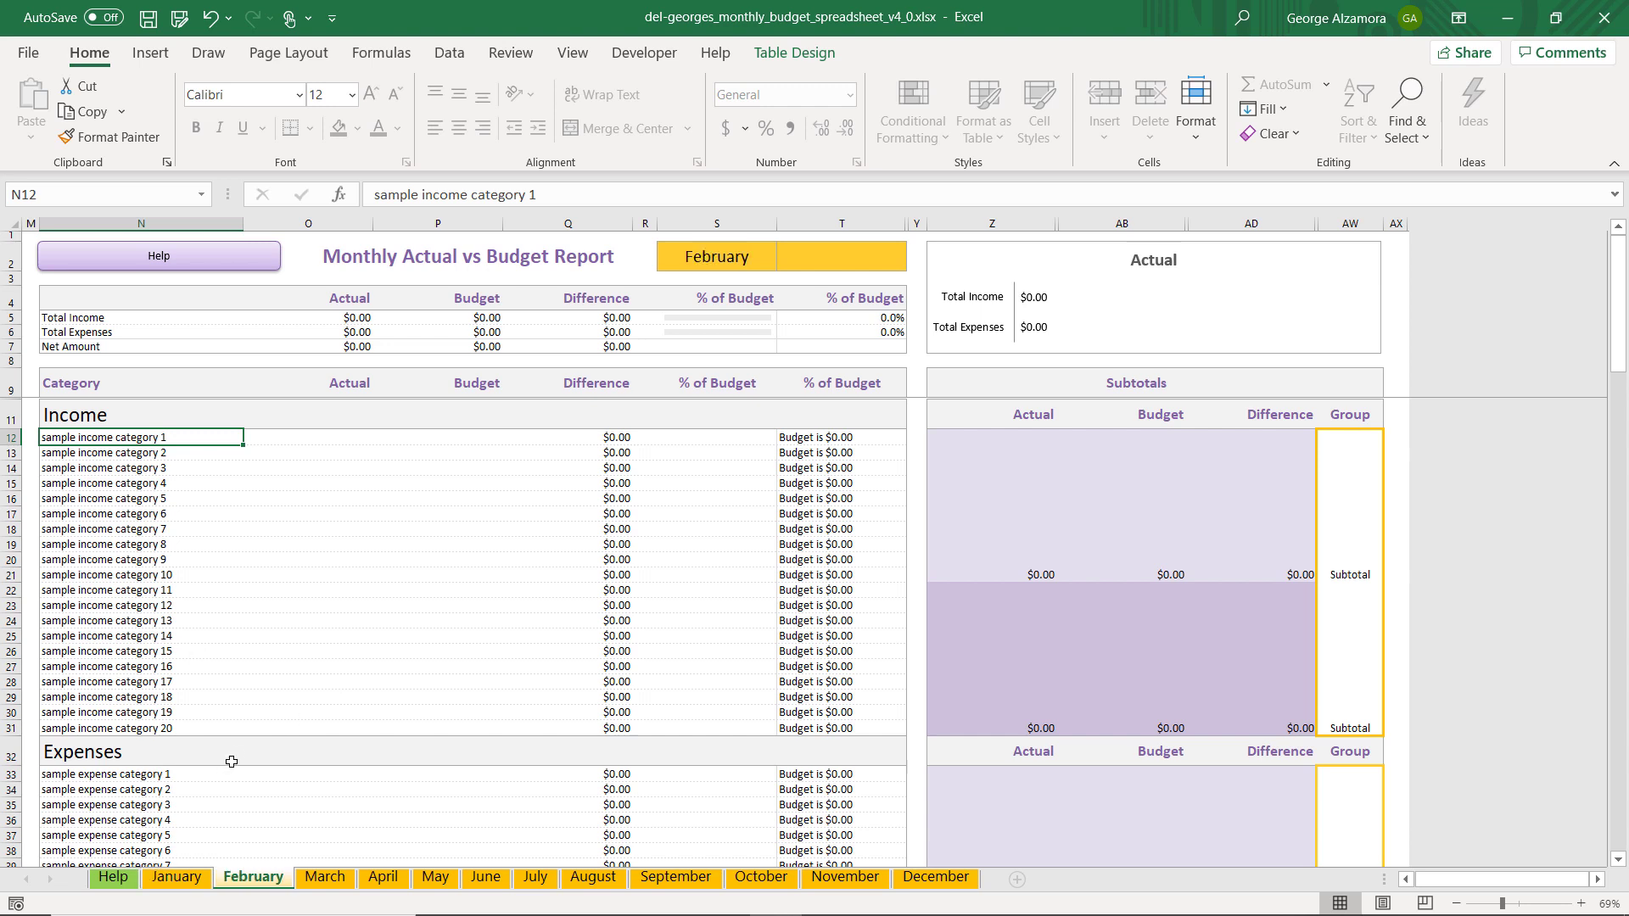
Copy the whole category column from N12 to N152 on the January sheet, including the Expenses heading row
left_click(183, 882)
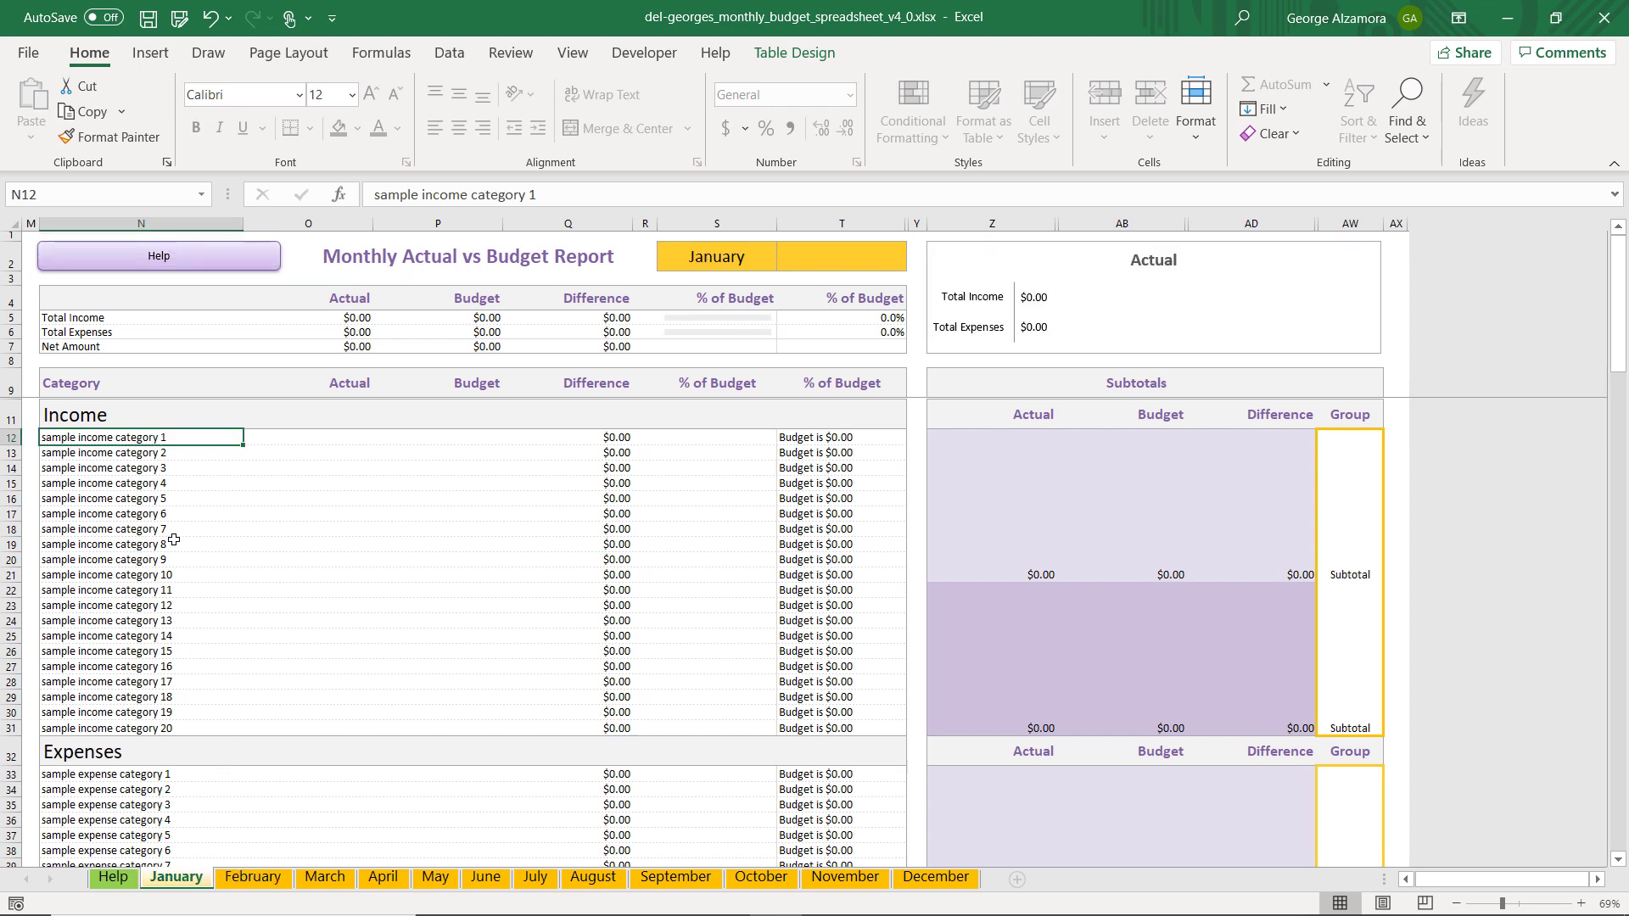
left_click_drag(185, 438, 208, 764)
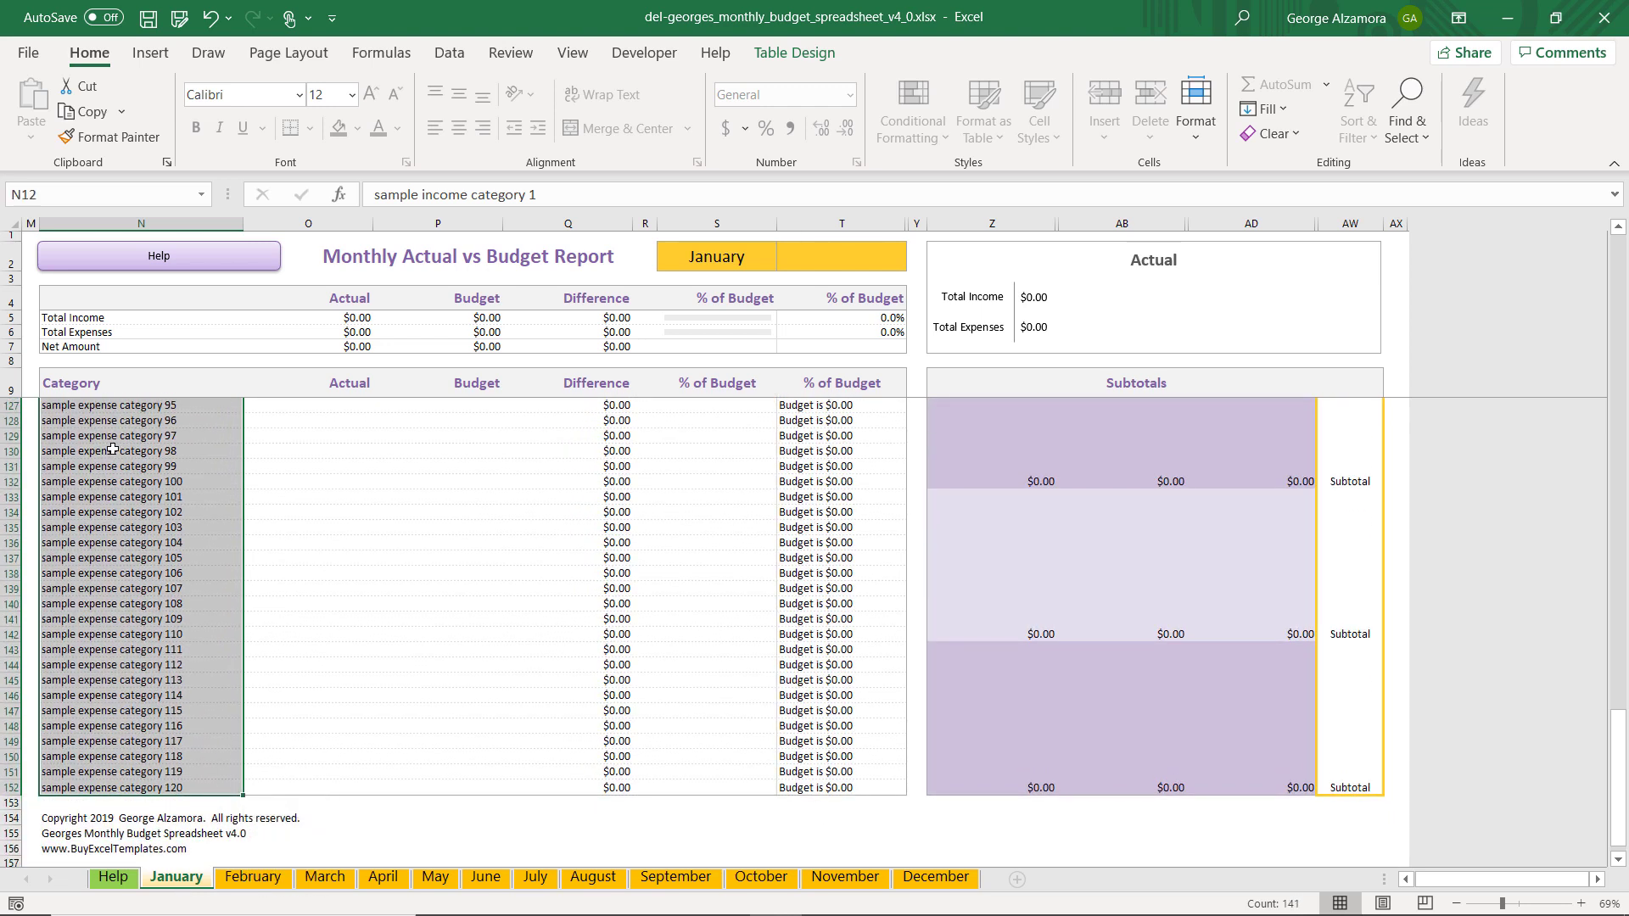
left_click(92, 119)
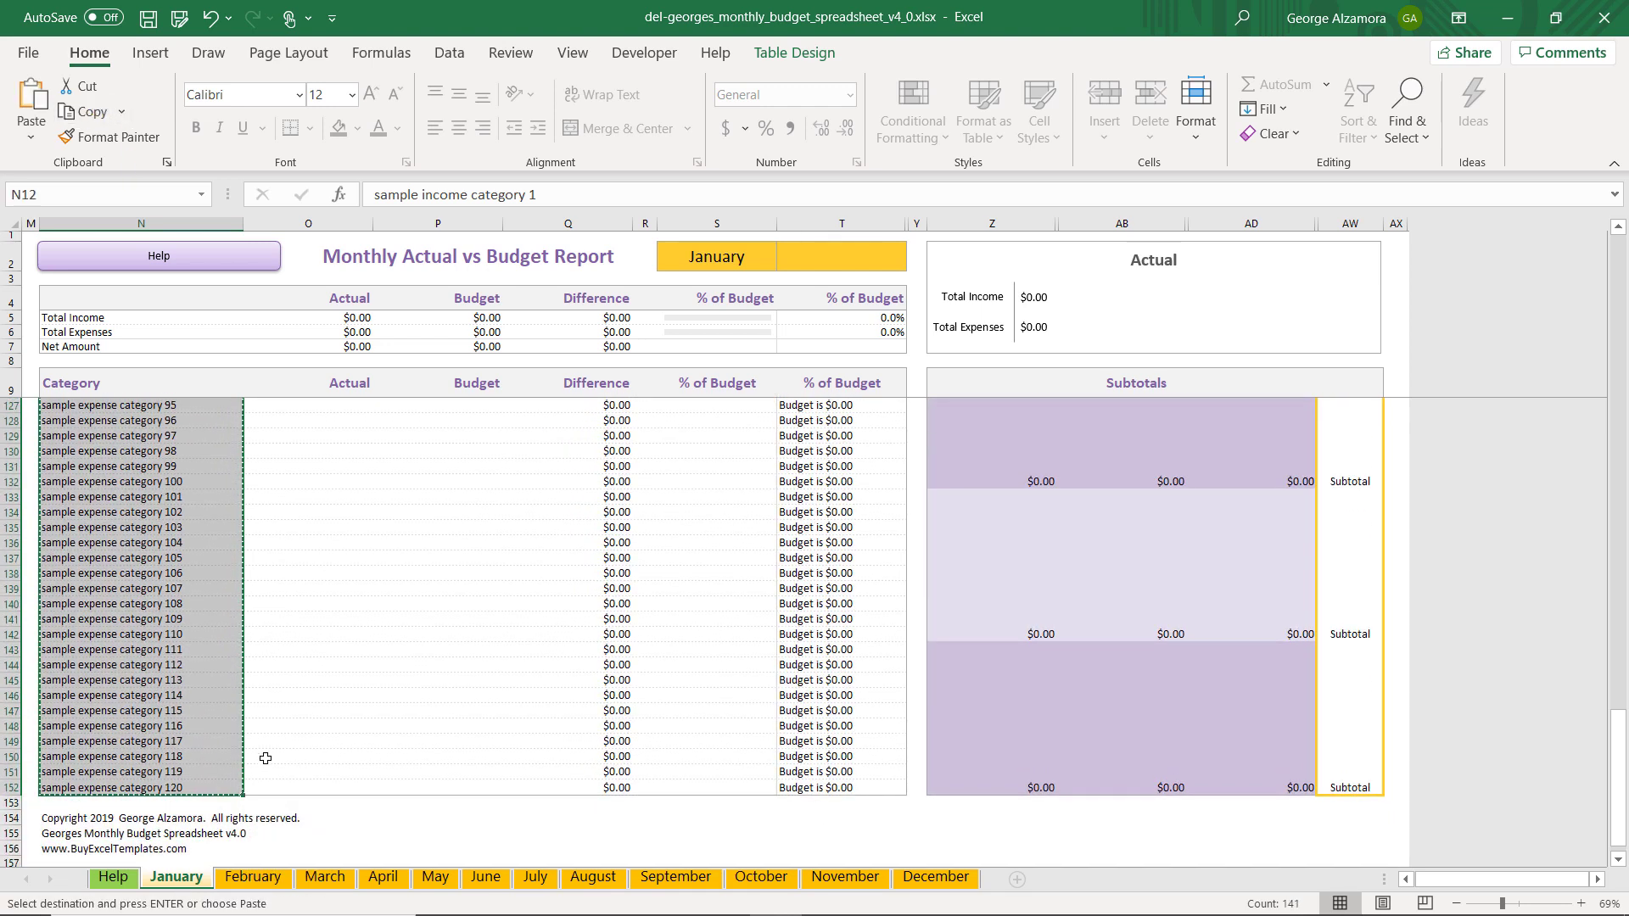
Try to paste the whole copied category column as values into the February sheet at cell N12, using Paste Special
left_click(240, 878)
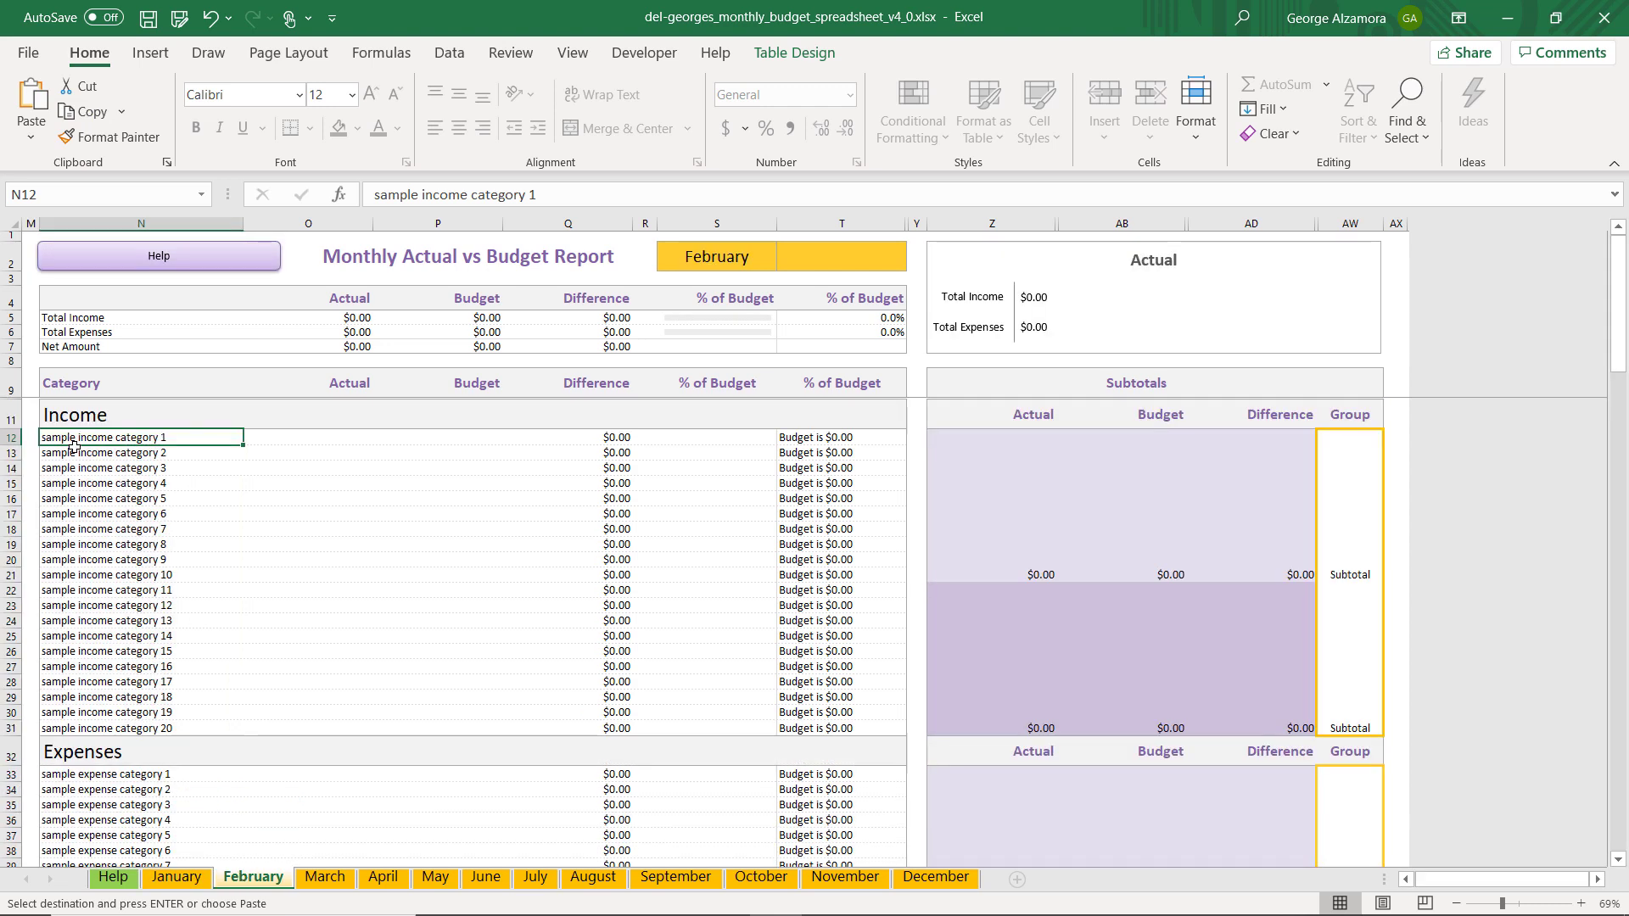
left_click(120, 486)
left_click(146, 439)
left_click(46, 146)
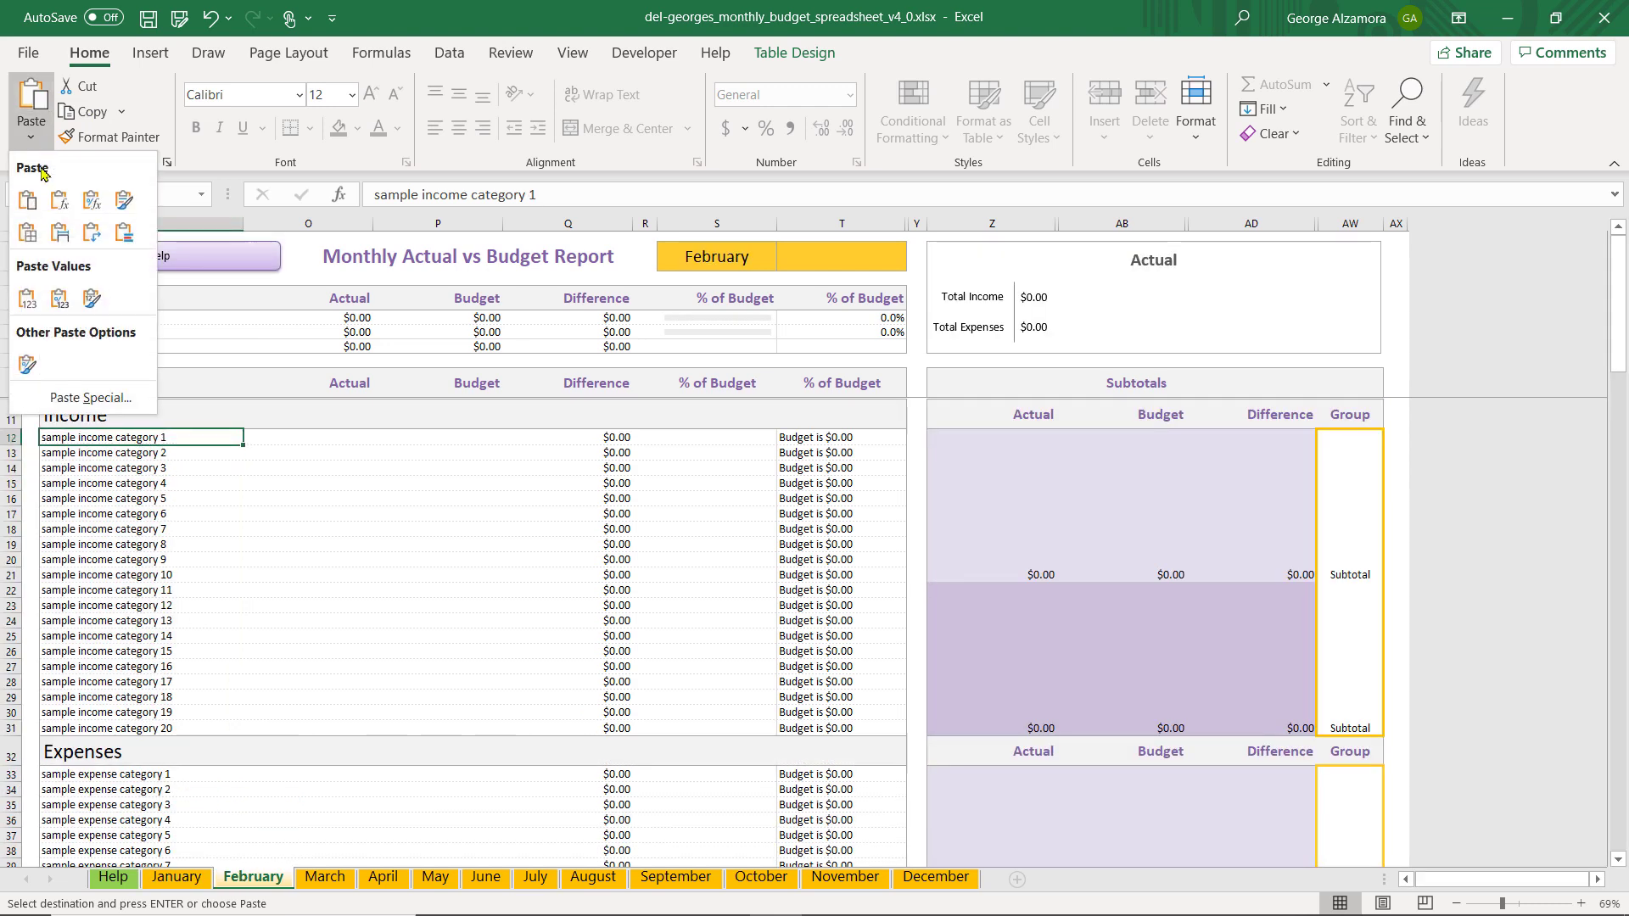
left_click(102, 394)
left_click(772, 399)
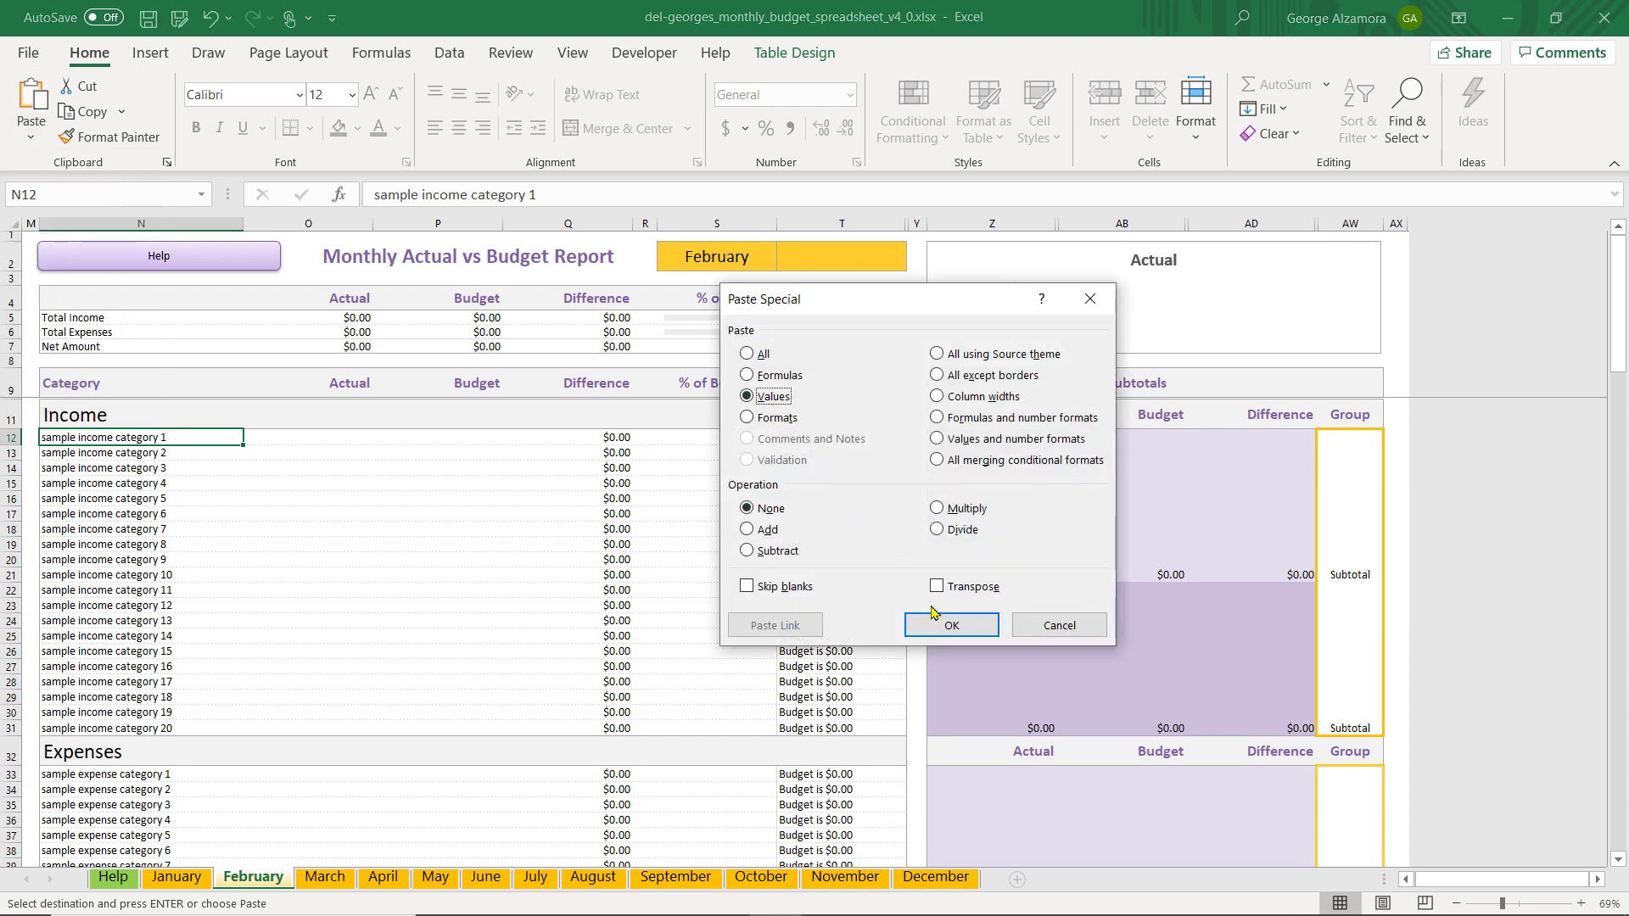
left_click(936, 620)
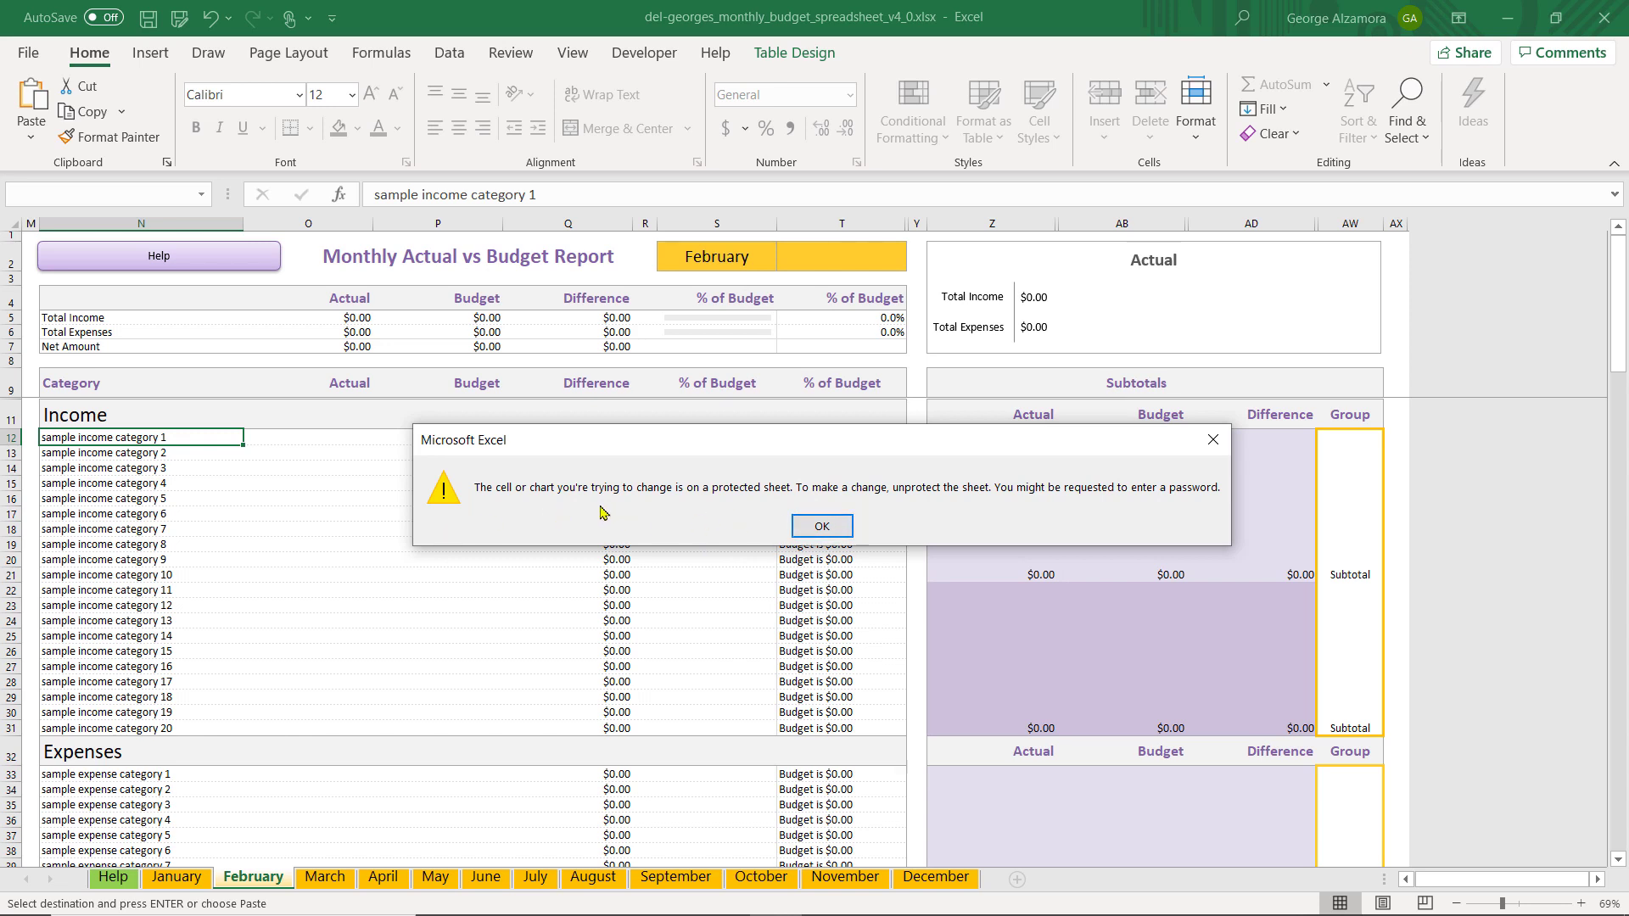
left_click(823, 527)
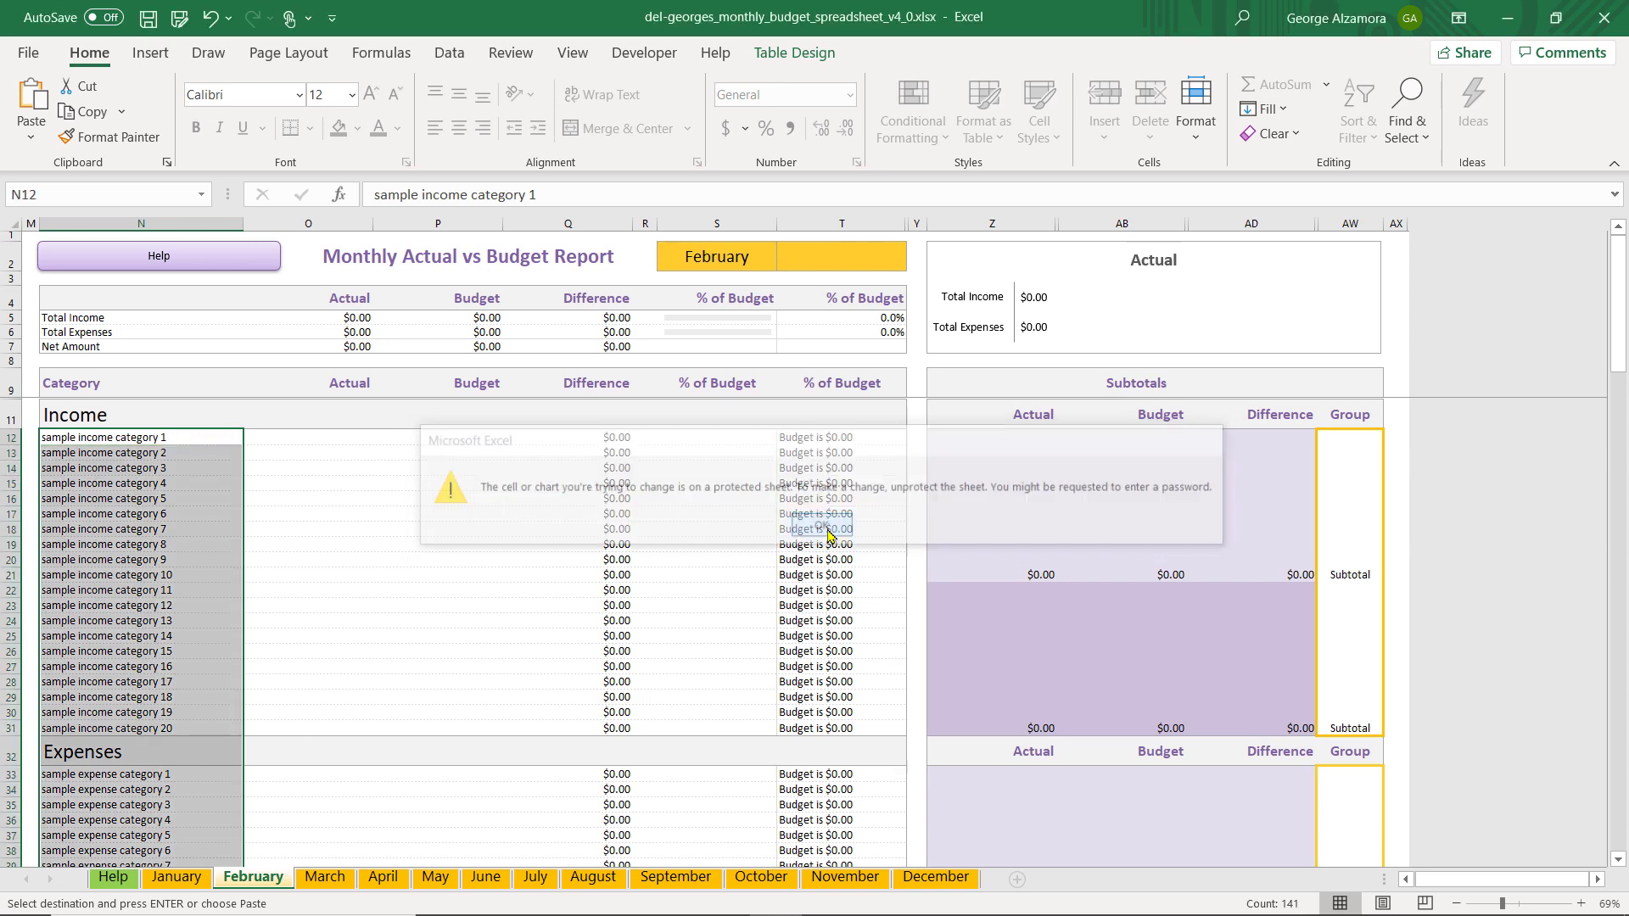
Try to edit the Expenses heading in cell N32 of the February sheet
scroll(363, 572, "down", 2)
left_click(153, 601)
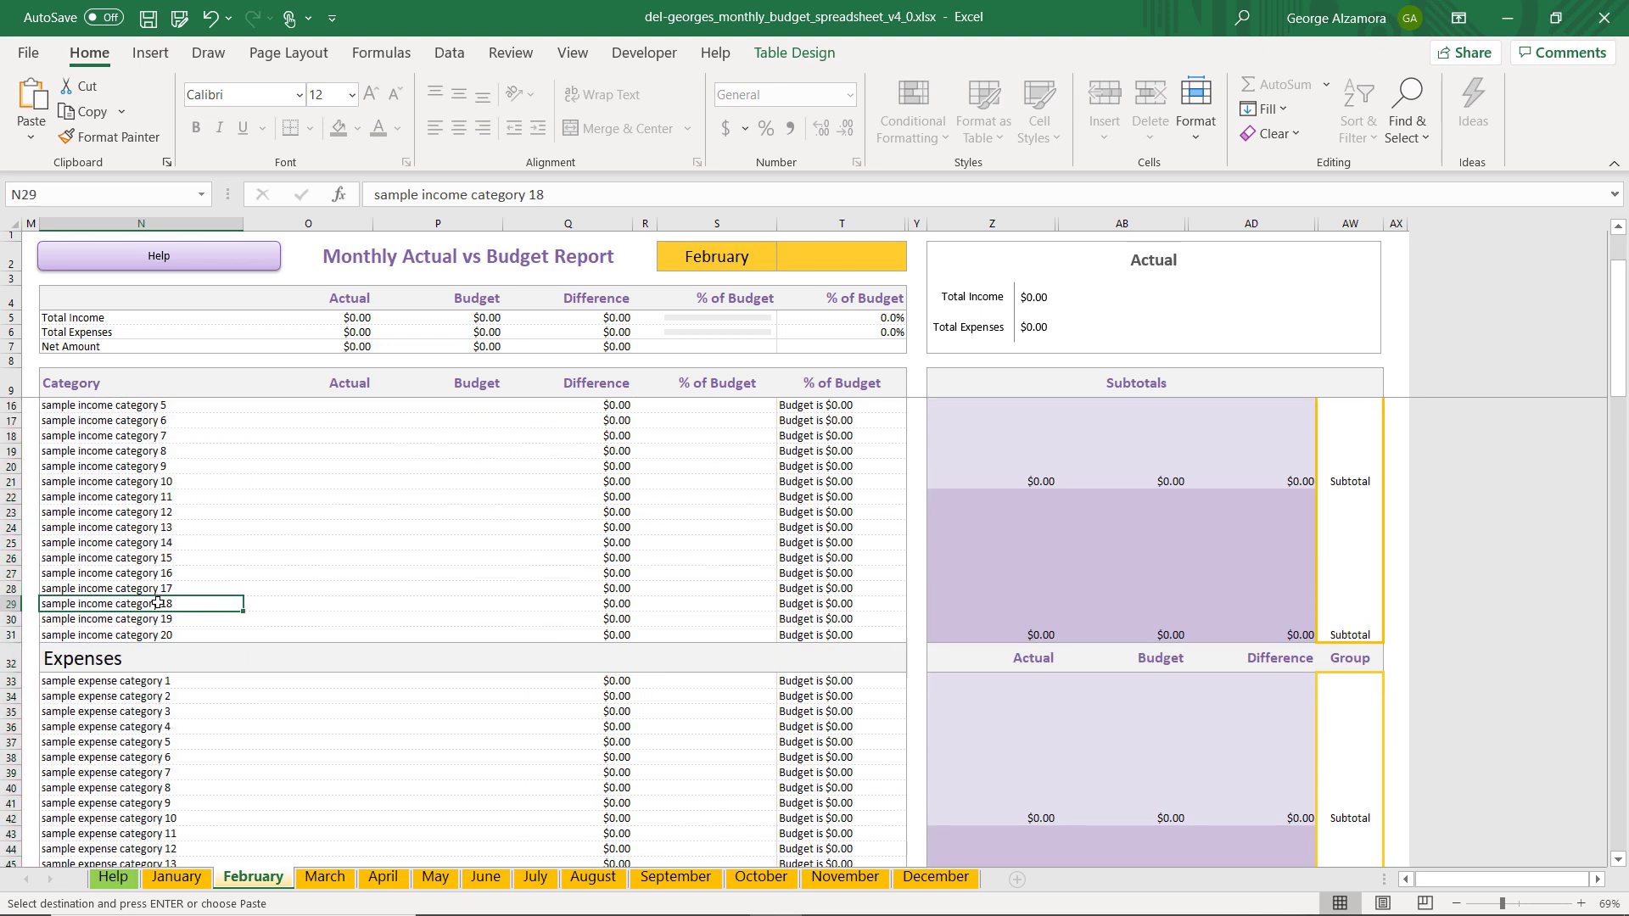
left_click(92, 662)
double_click(94, 660)
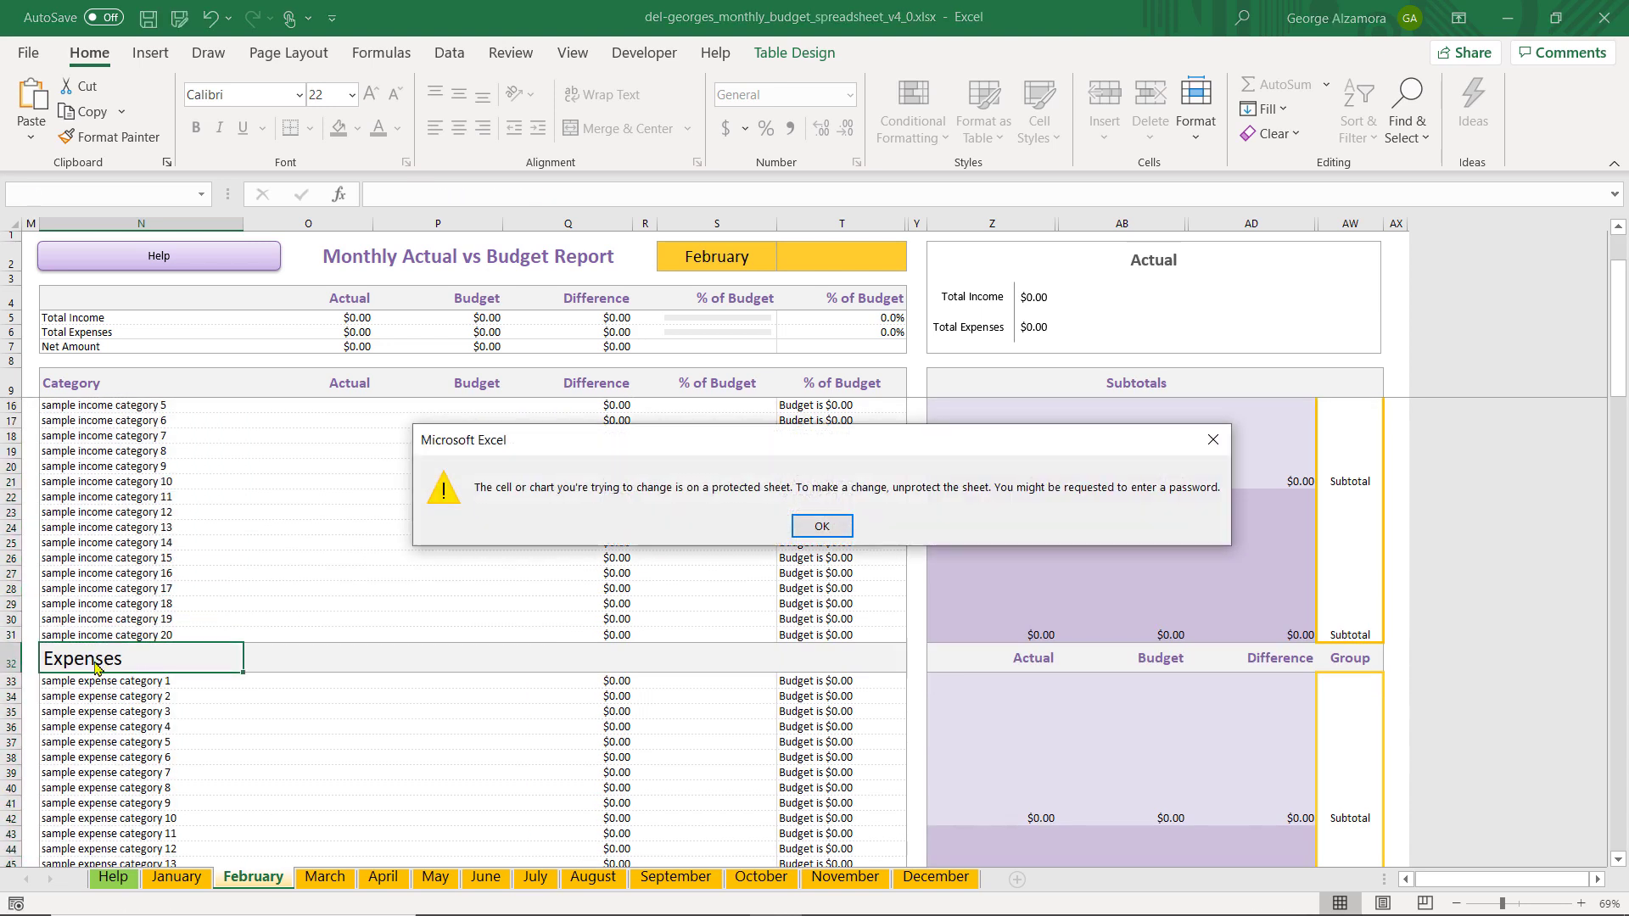
left_click(803, 533)
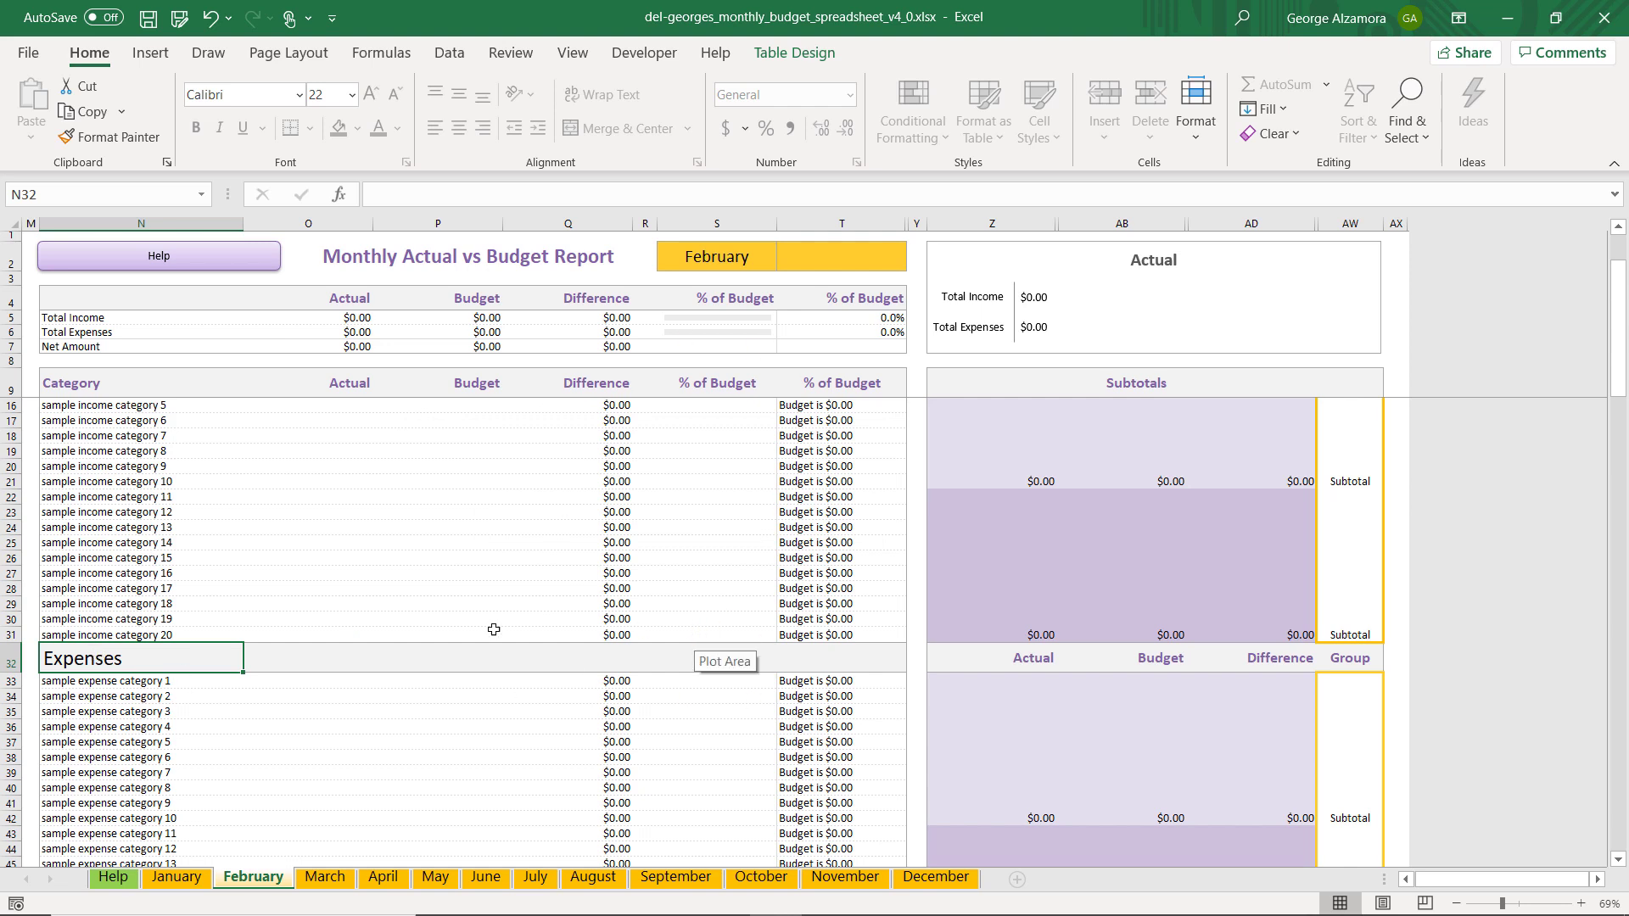
On the February sheet, highlight the income categories in N12 to N31, and separately the expense categories below the Expenses heading
scroll(343, 641, "up", 2)
left_click_drag(99, 434, 114, 724)
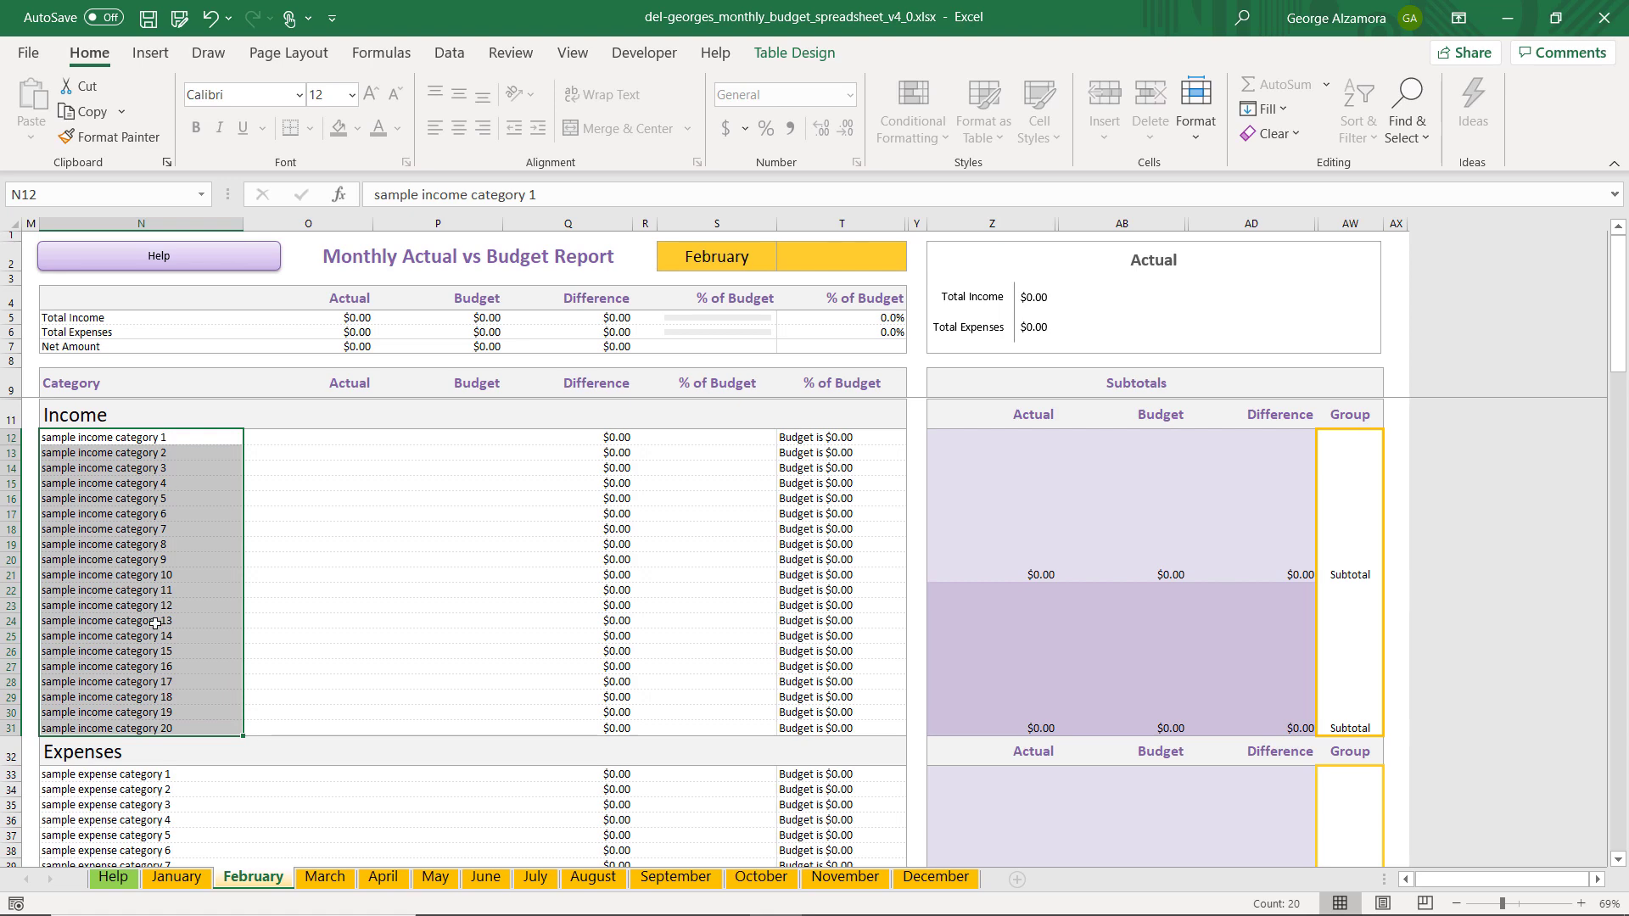
scroll(155, 623, "down", 3)
left_click_drag(135, 634, 143, 905)
left_click_drag(176, 827, 176, 827)
left_click(213, 755)
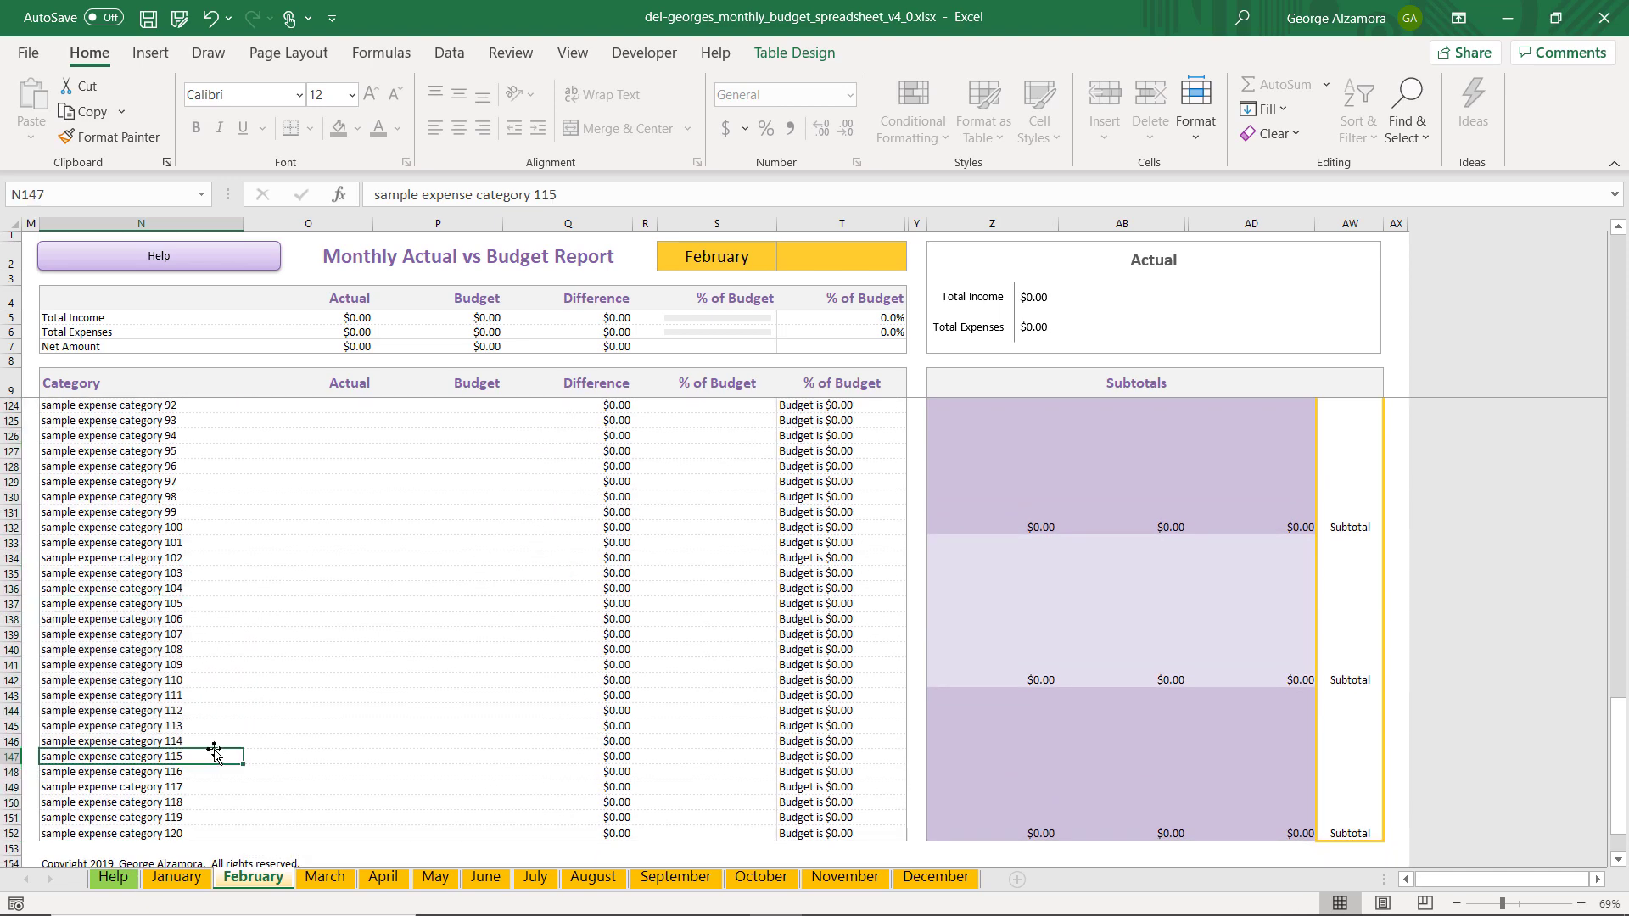
Switch to the January sheet and return to the beginning of its category list
key("ctrl+Page_Up")
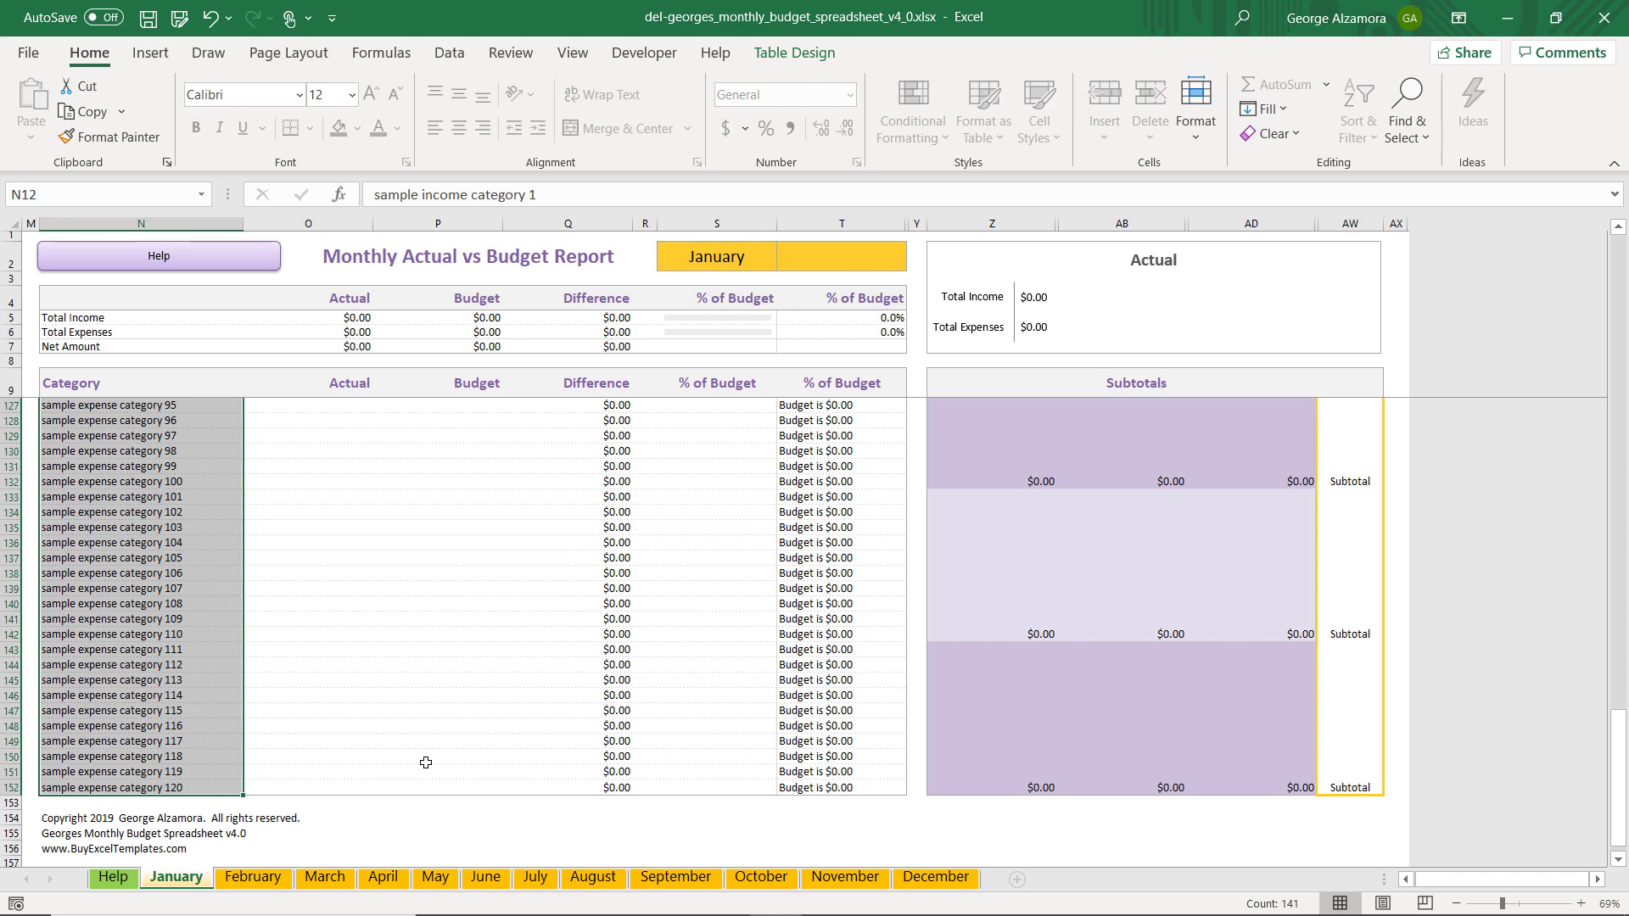
key("ctrl+Home")
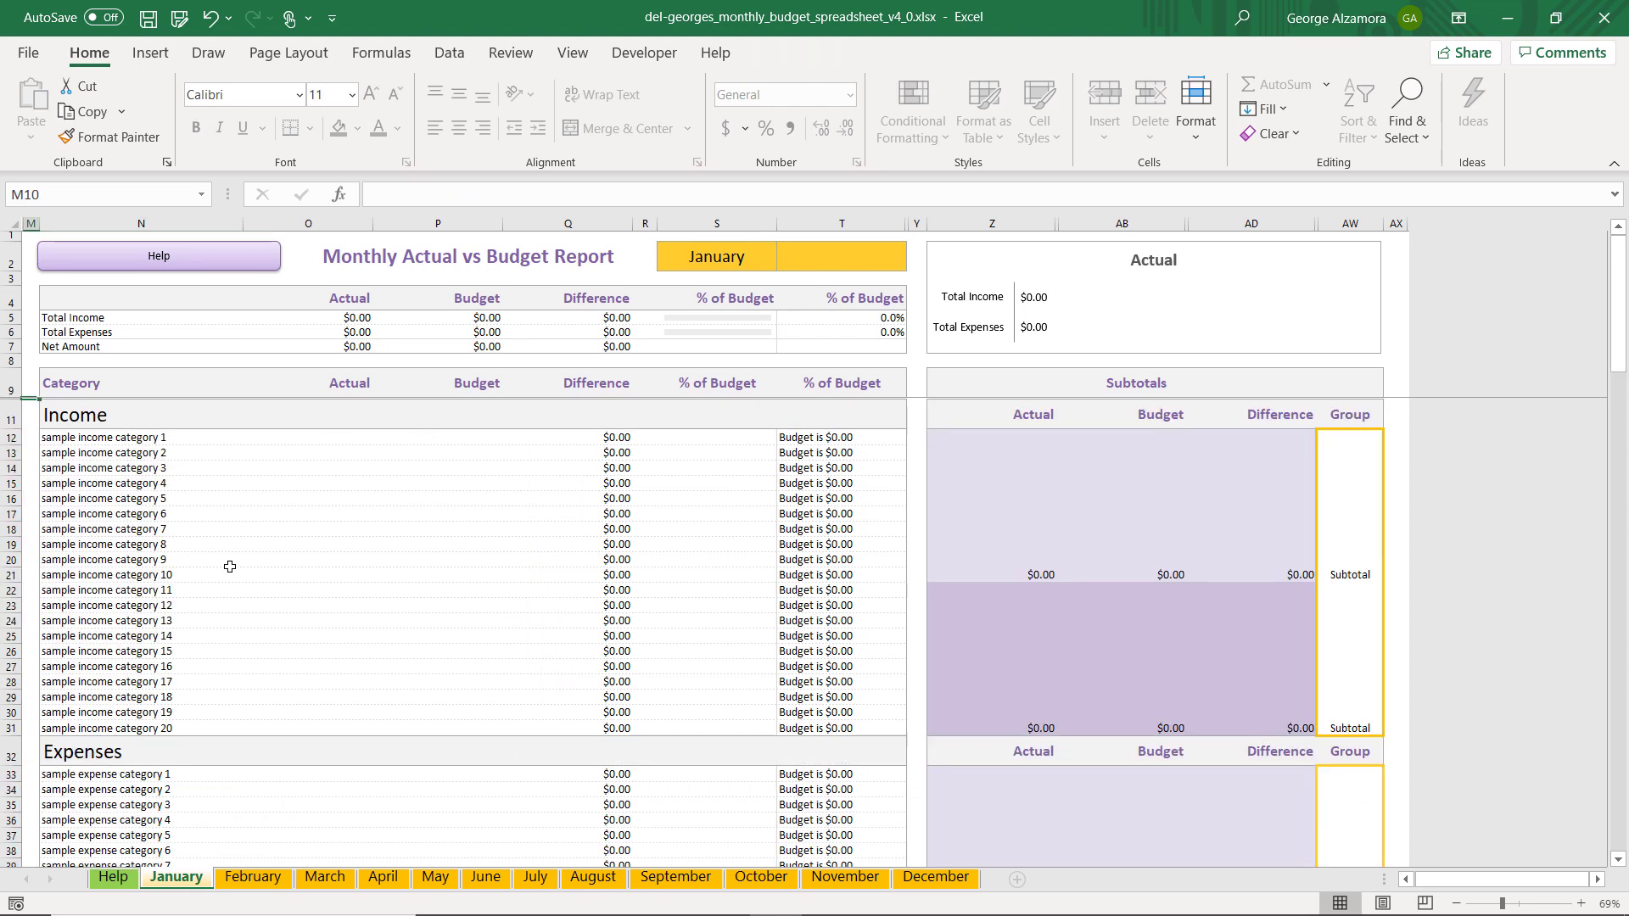